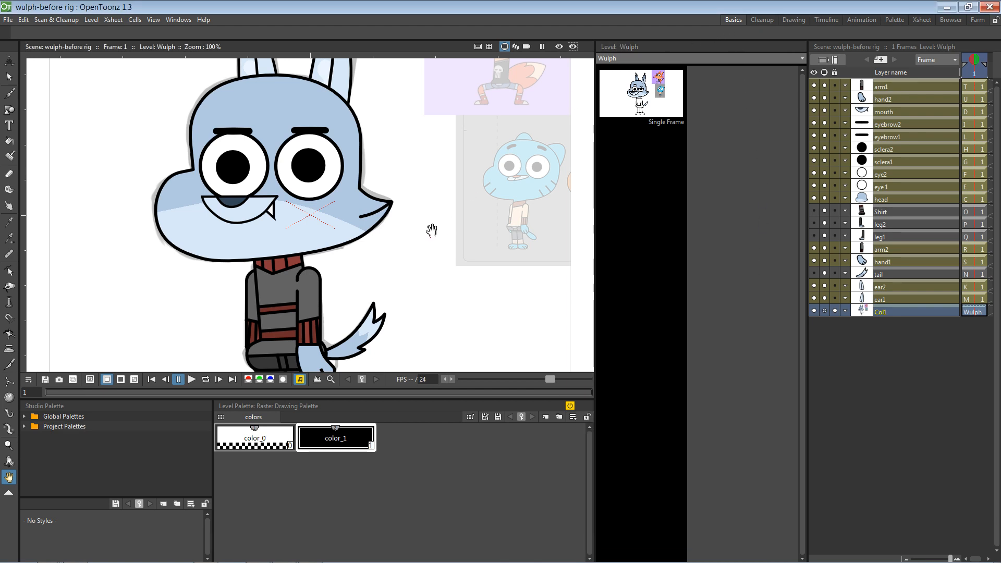
Step: Bring the whole character into view and switch to the Timeline room
scroll(431, 229, down, 2)
scroll(431, 231, down, 1)
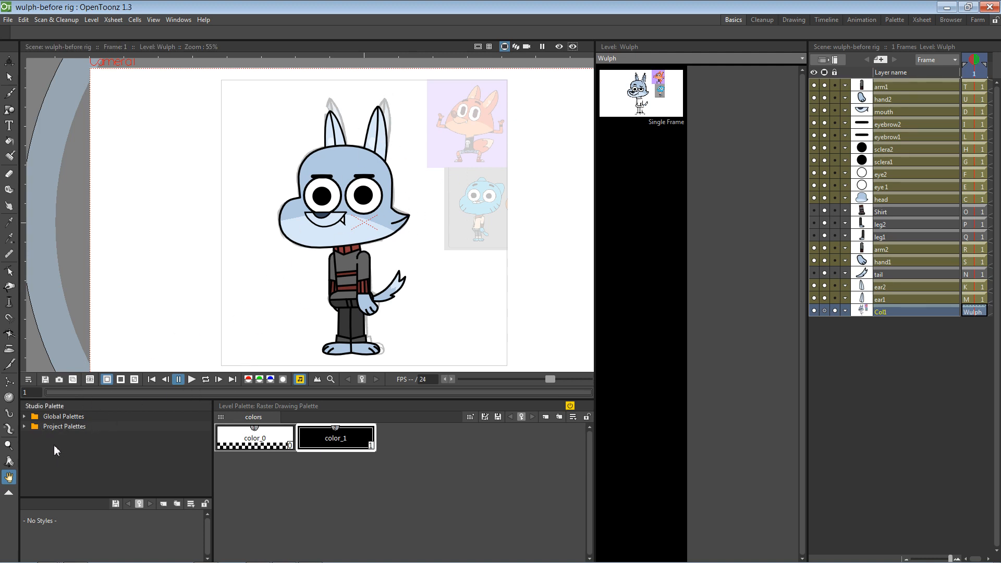
click(826, 20)
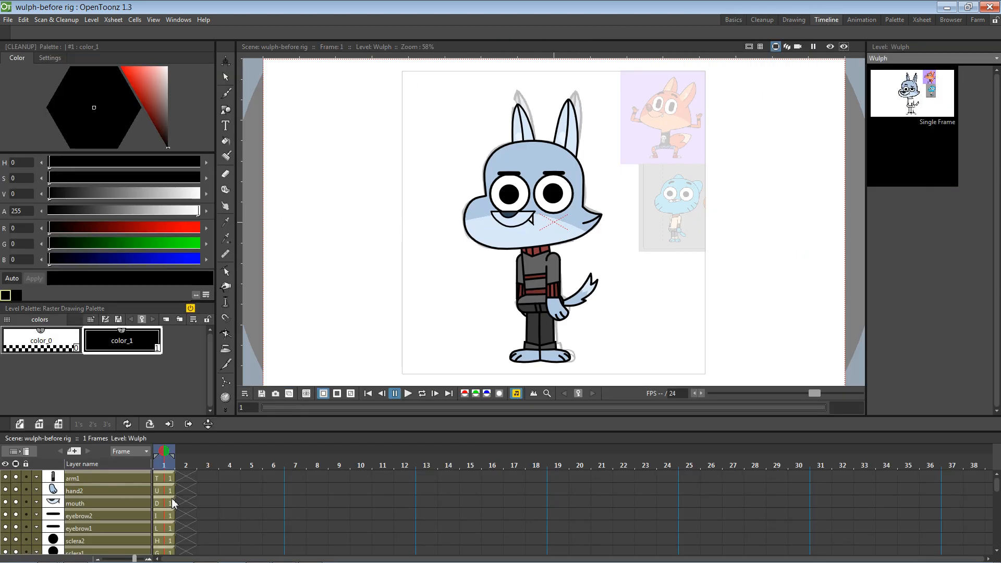
Step: Hide the Col1 sketch layer in the viewer and turn it back on as semi-transparent
scroll(86, 521, down, 5)
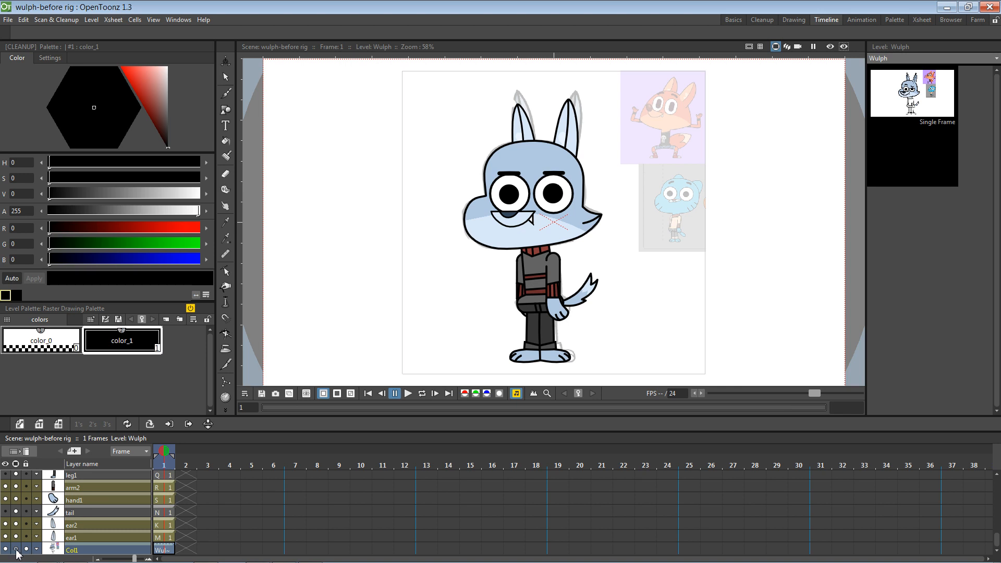
click(16, 549)
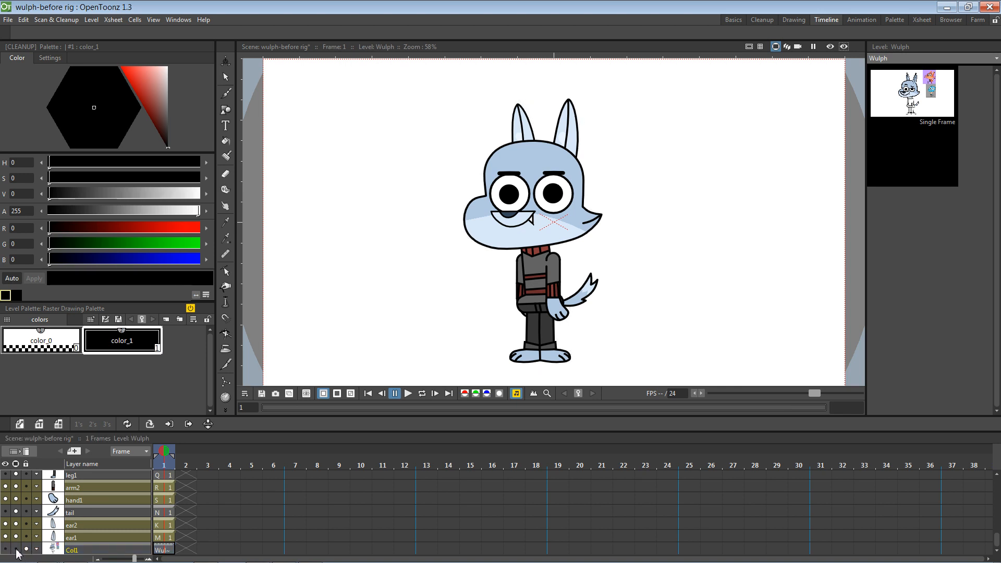
click(16, 549)
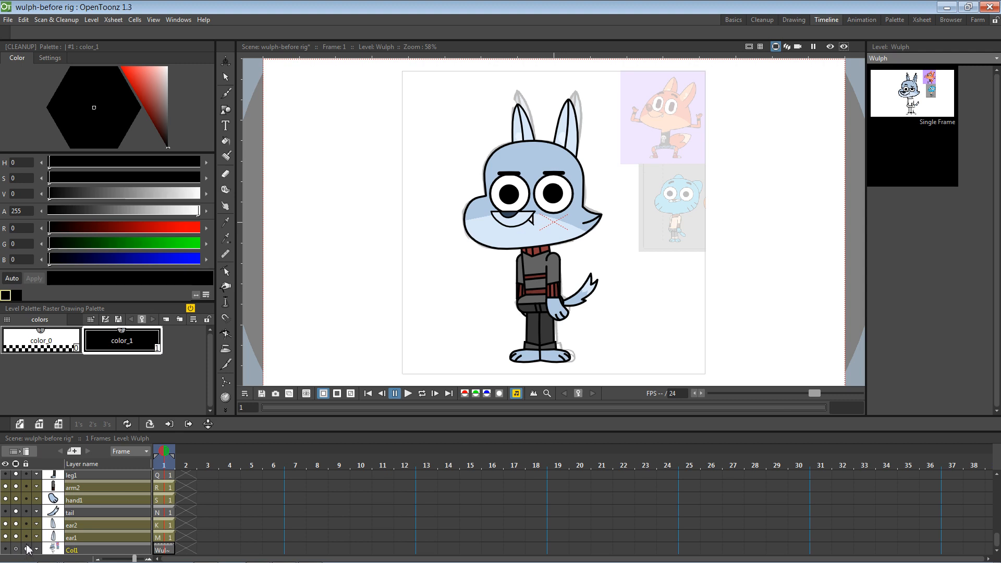
Step: Hide the ear1, ear2, tail, hand1 and arm2 layers in the viewer
click(17, 536)
click(17, 524)
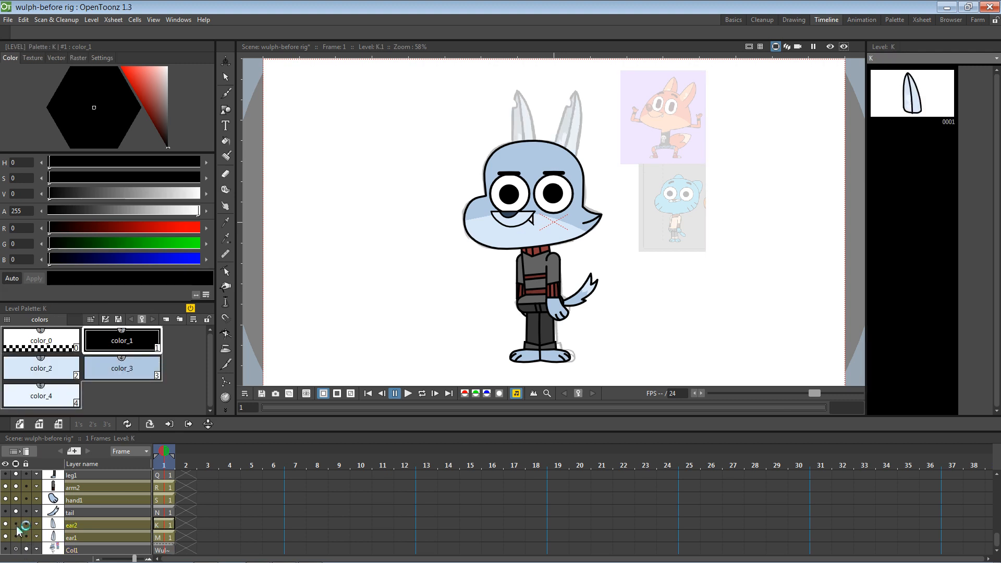
click(17, 512)
click(16, 499)
click(17, 486)
Step: Hide the leg1, leg2 and Shirt layers in the viewer
scroll(17, 486, up, 1)
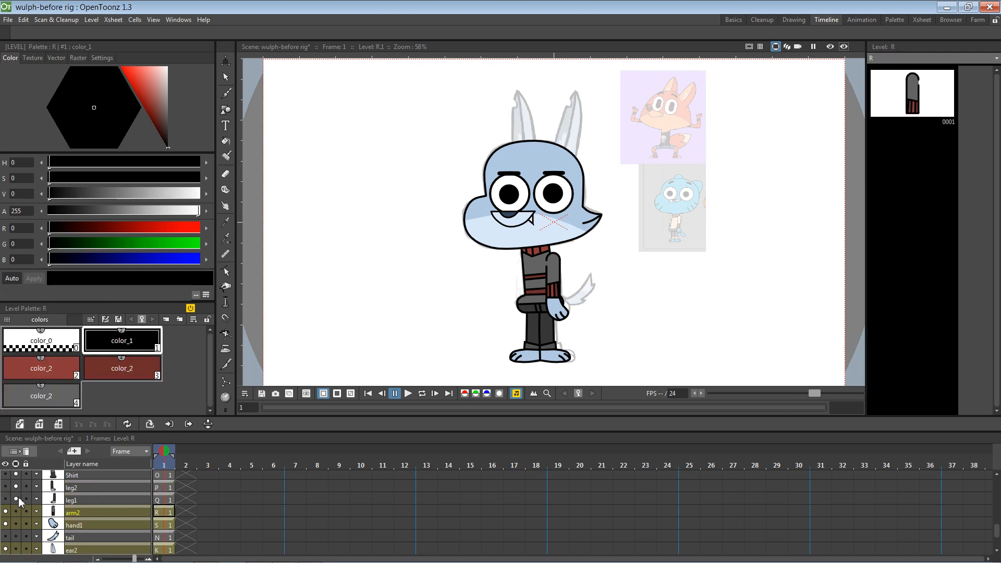
click(16, 499)
click(17, 486)
click(16, 485)
click(17, 476)
click(17, 487)
Step: Hide the head, eye 1, eye2, sclera1, sclera2 and eyebrow1 layers in the viewer
scroll(20, 495, up, 1)
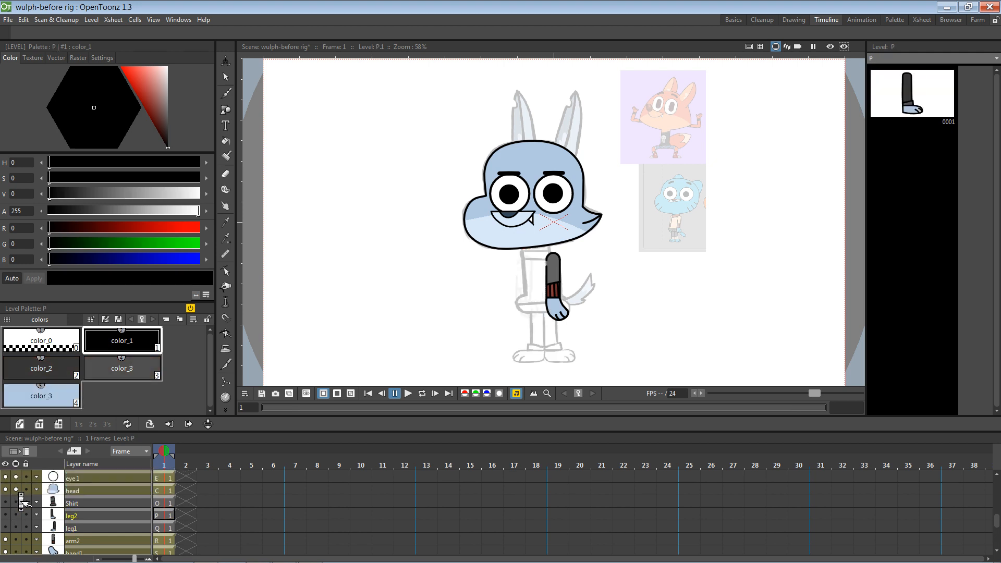
scroll(23, 490, up, 2)
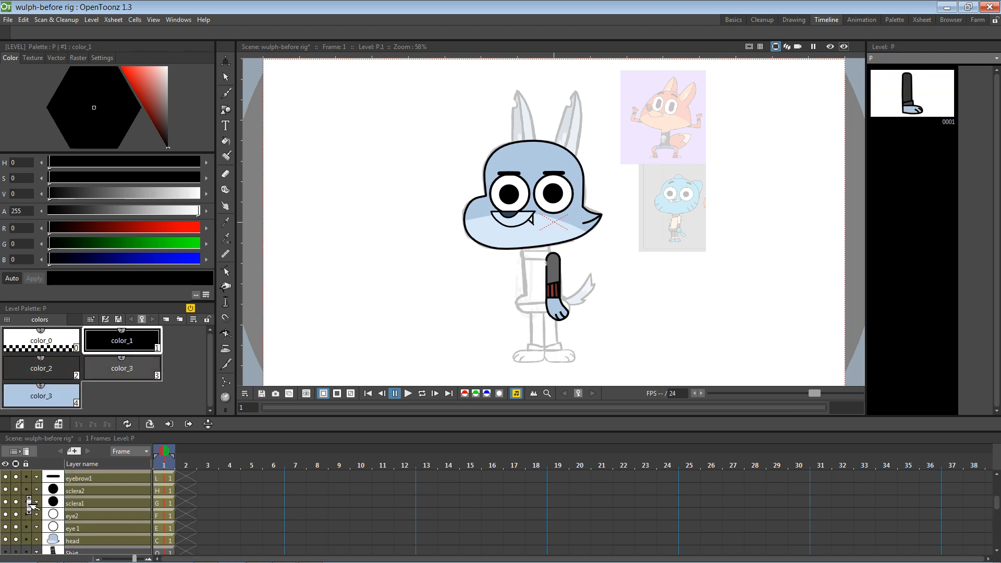
click(17, 539)
click(16, 536)
click(16, 527)
click(17, 514)
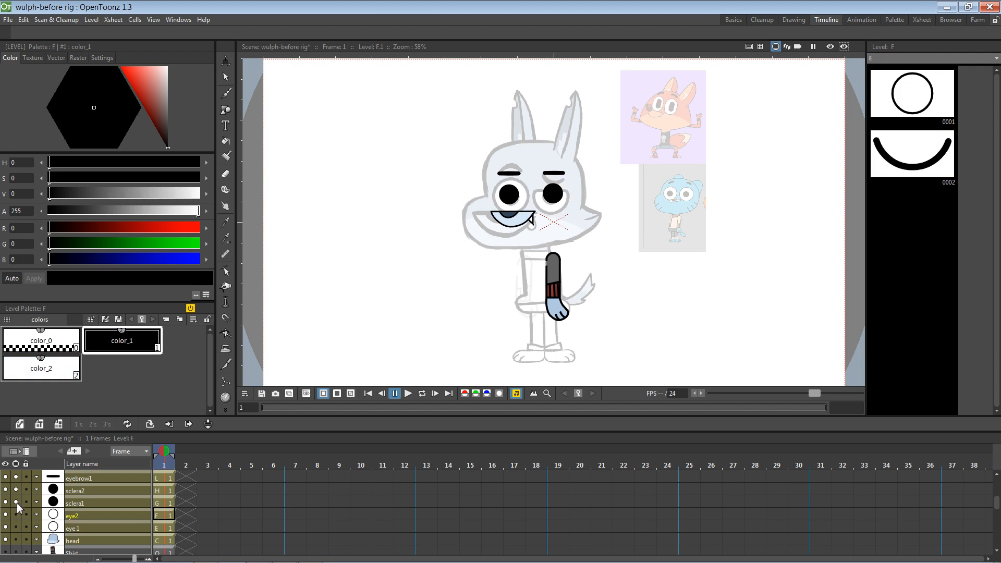
click(18, 502)
click(17, 490)
click(17, 478)
Step: Hide the eyebrow2, mouth, hand2 and arm1 layers in the viewer
scroll(21, 495, up, 1)
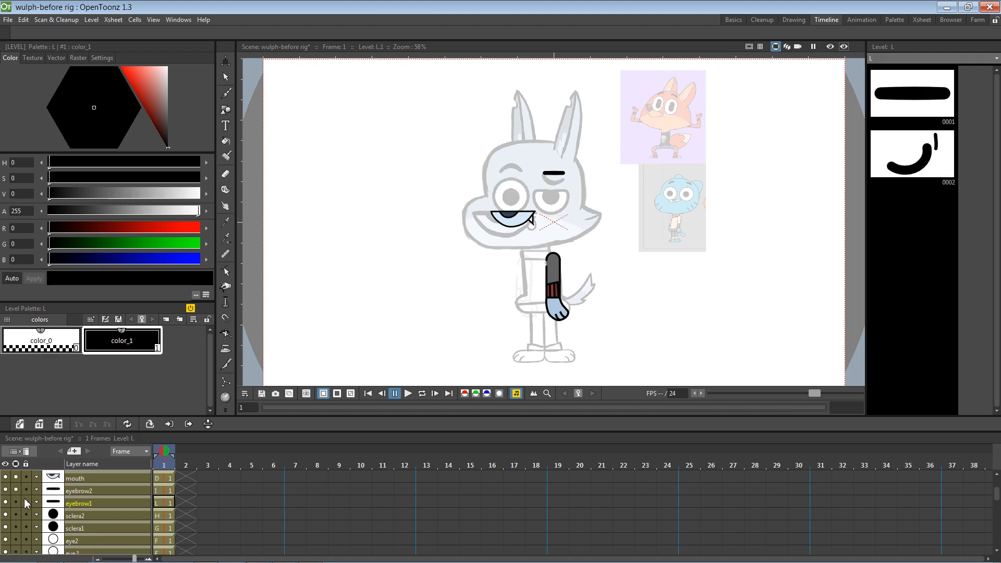
click(18, 490)
scroll(20, 495, up, 1)
click(17, 501)
click(17, 490)
click(17, 478)
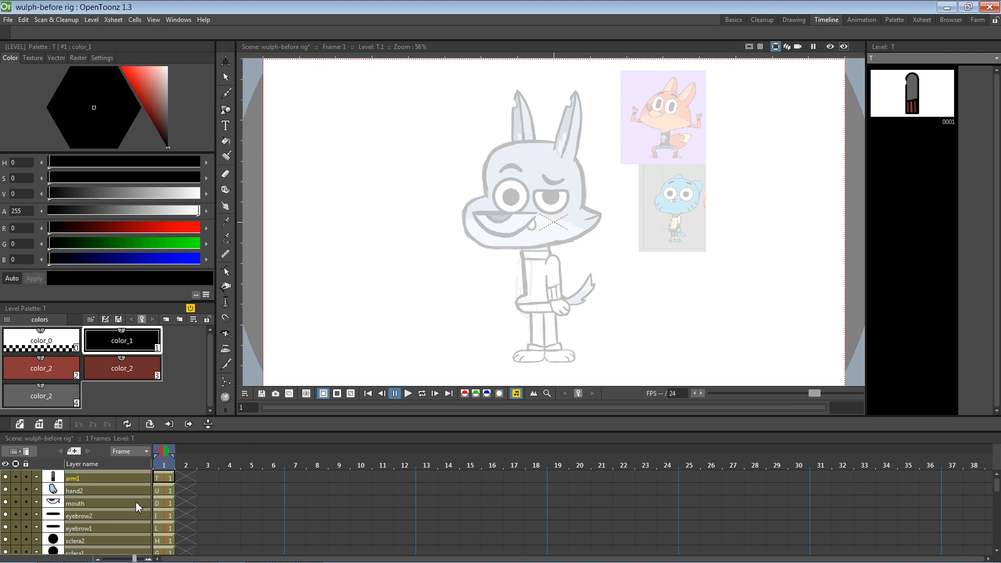
Step: Hide the Col1 reference sketch layer in the viewer
scroll(104, 511, down, 3)
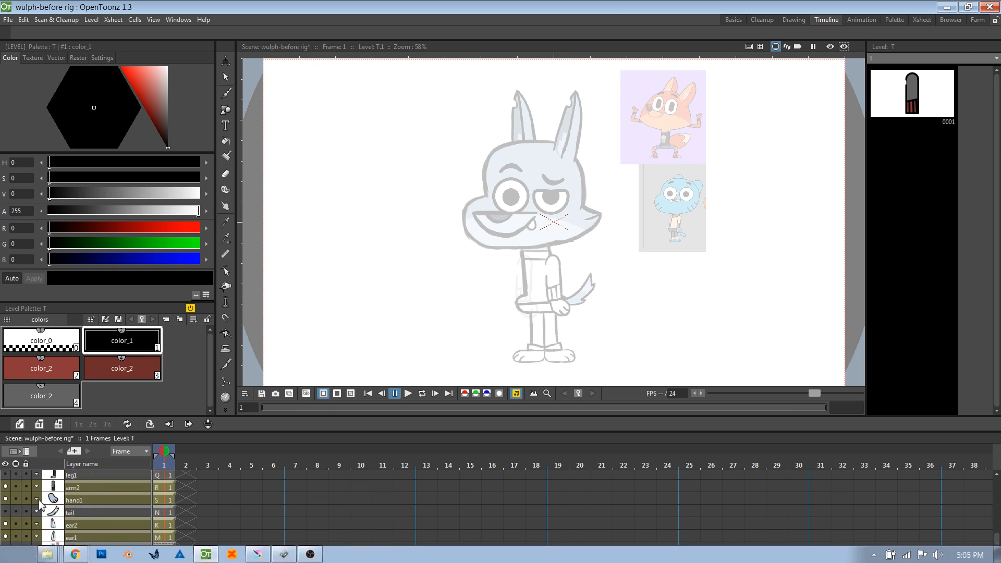
click(17, 551)
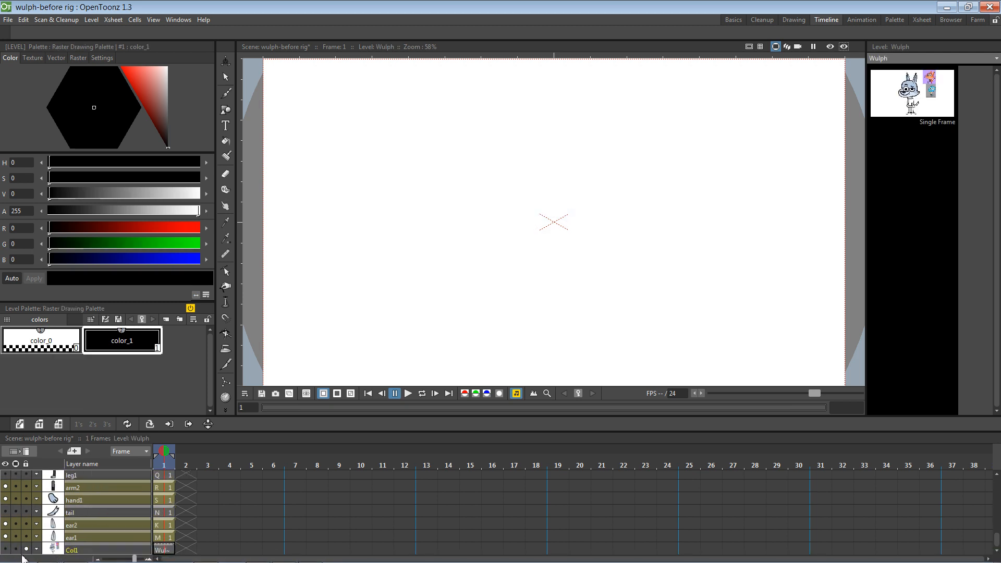
Step: Show the ear1, ear2, tail, hand1 and arm2 layers in the viewer, and enable preview visibility for the tail
drag(16, 537, 19, 500)
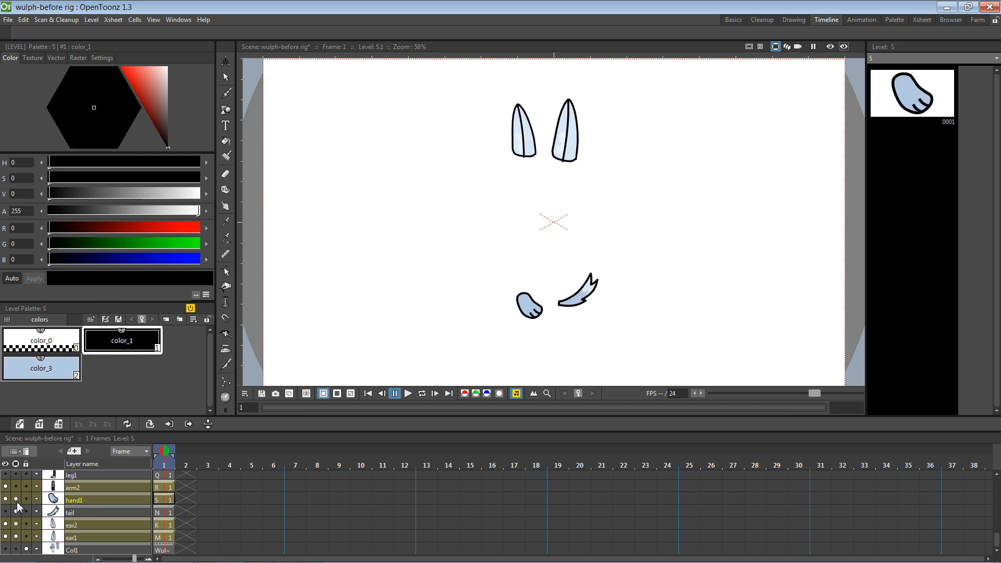
click(9, 513)
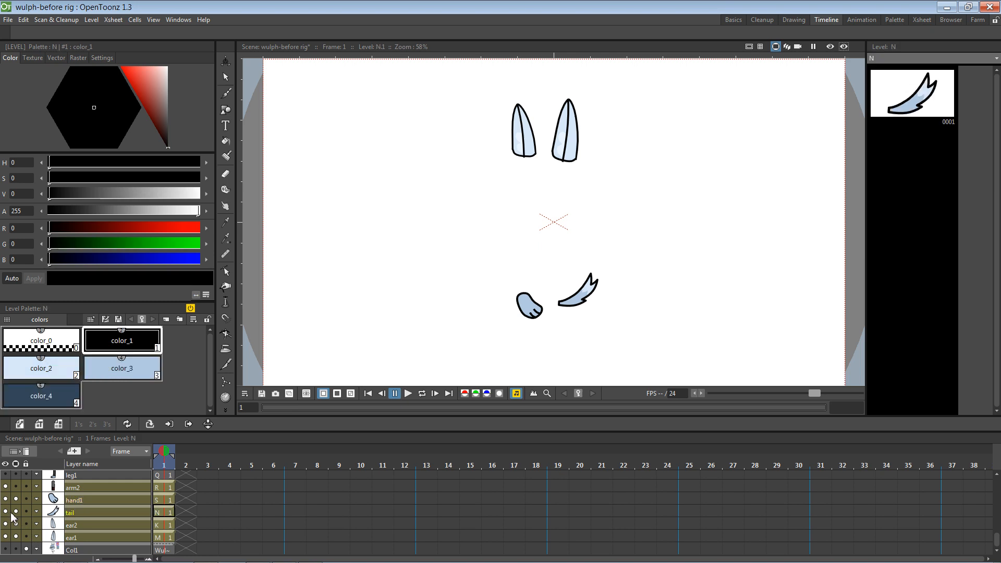
click(16, 488)
Step: Show the leg1, leg2, Shirt and head layers in the viewer, and enable preview visibility for Shirt, leg2 and leg1
scroll(25, 503, up, 4)
click(16, 524)
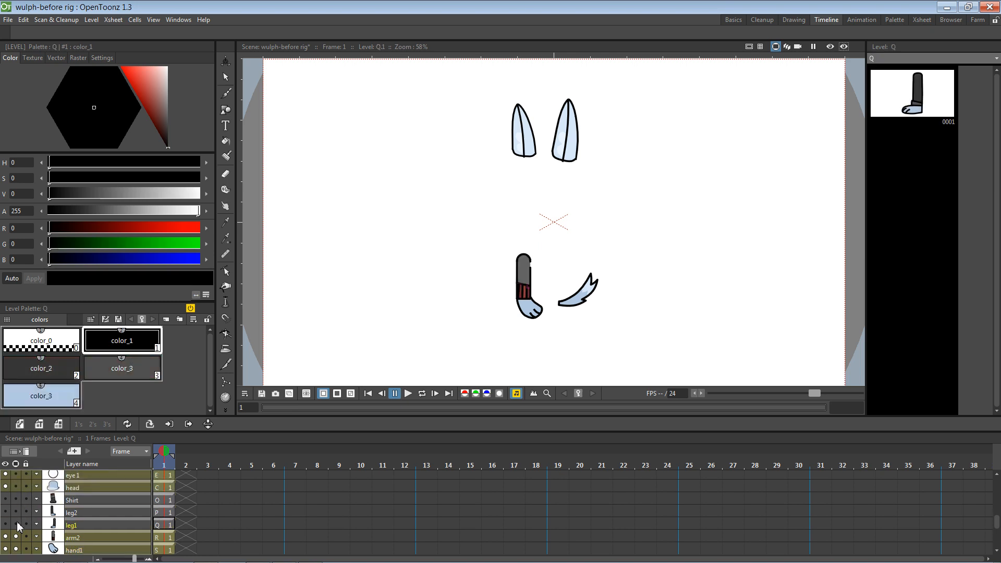
click(17, 510)
click(16, 499)
click(16, 487)
click(6, 499)
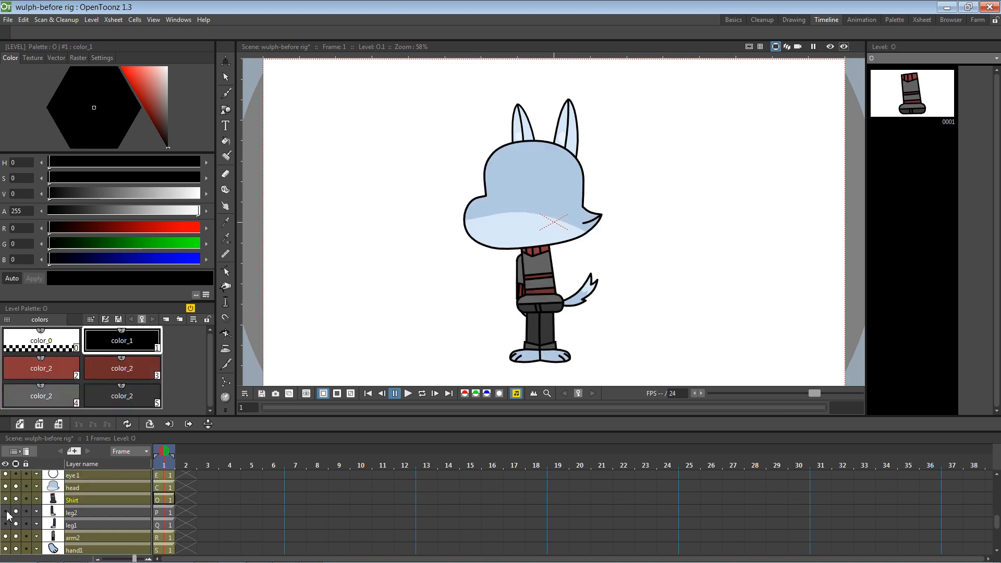
click(6, 511)
click(6, 523)
Step: Show the eye 1, eye2, sclera1 and sclera2 layers in the viewer
scroll(28, 521, up, 3)
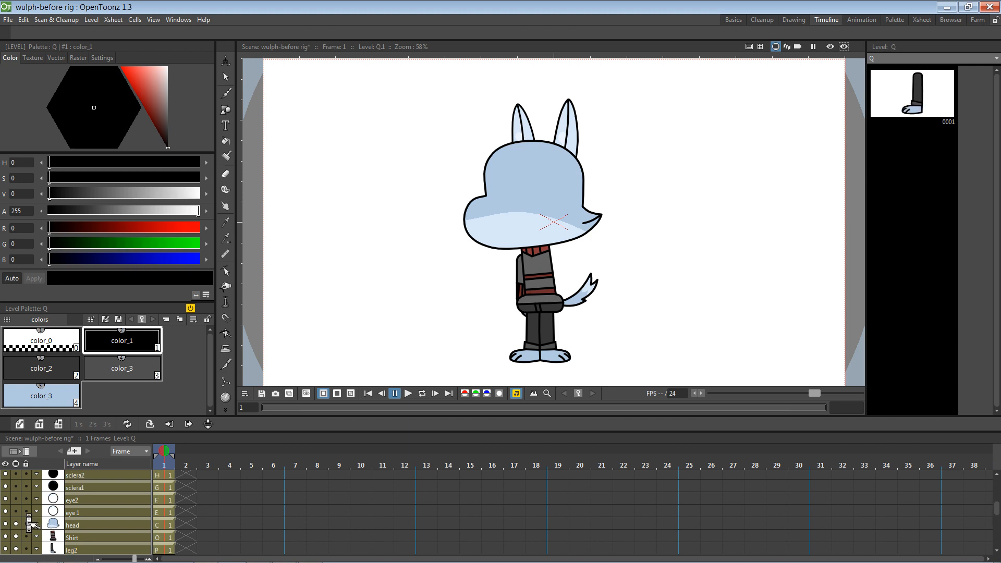
click(17, 513)
click(16, 499)
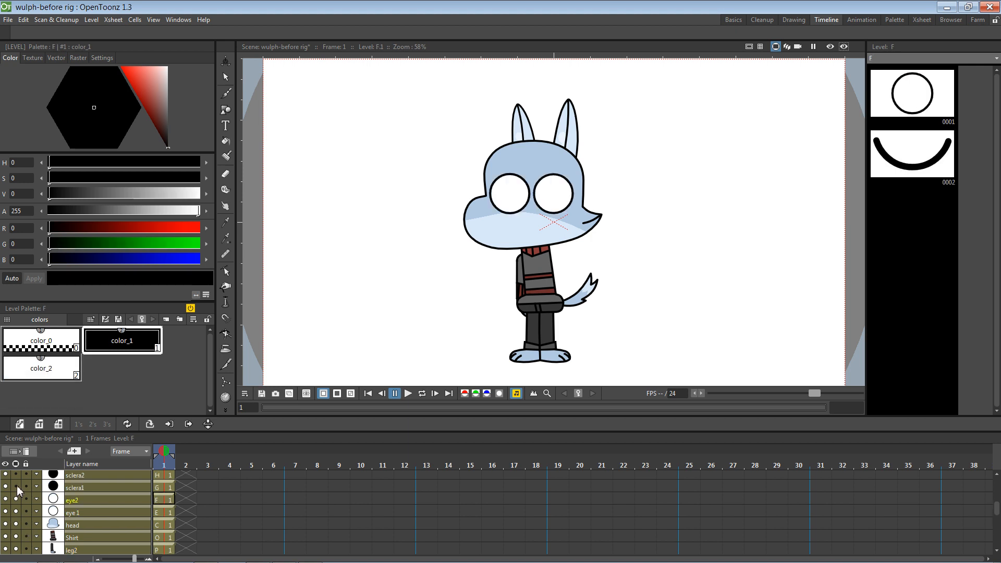
click(16, 487)
scroll(21, 498, up, 2)
click(16, 499)
Step: Show the eyebrow1, eyebrow2, mouth, hand2 and arm1 layers in the viewer
scroll(20, 499, up, 2)
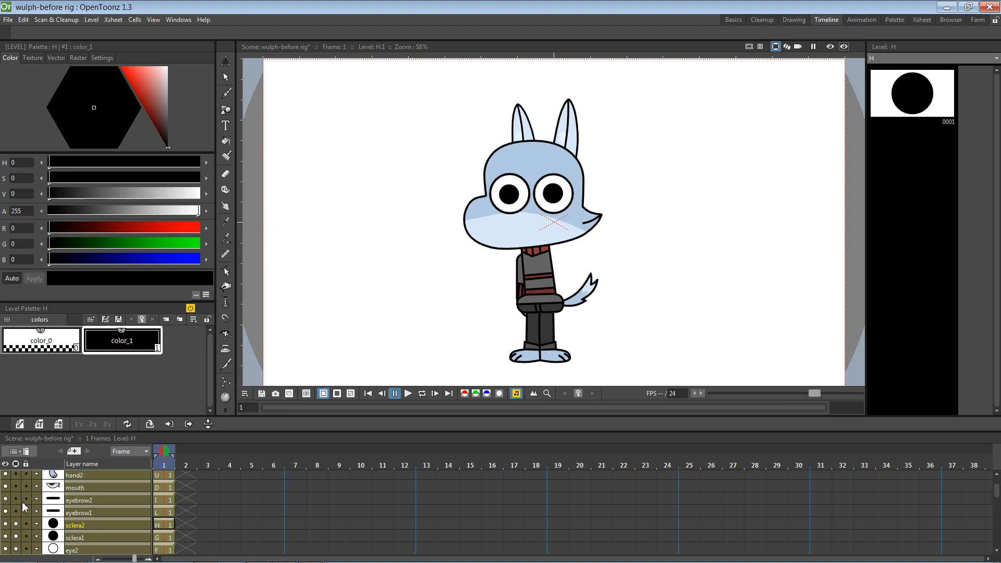
click(16, 511)
click(16, 499)
scroll(23, 503, up, 1)
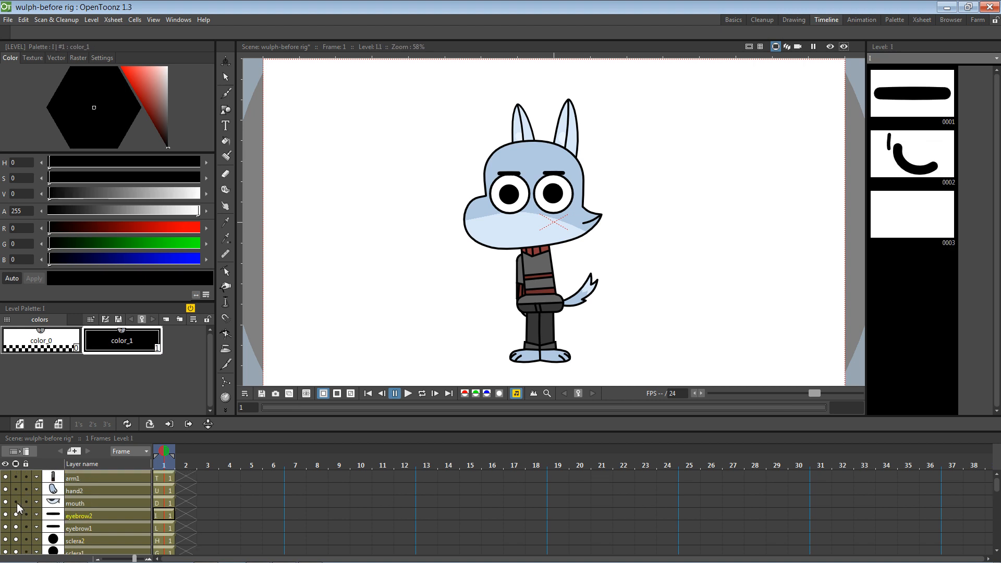
click(16, 501)
click(16, 490)
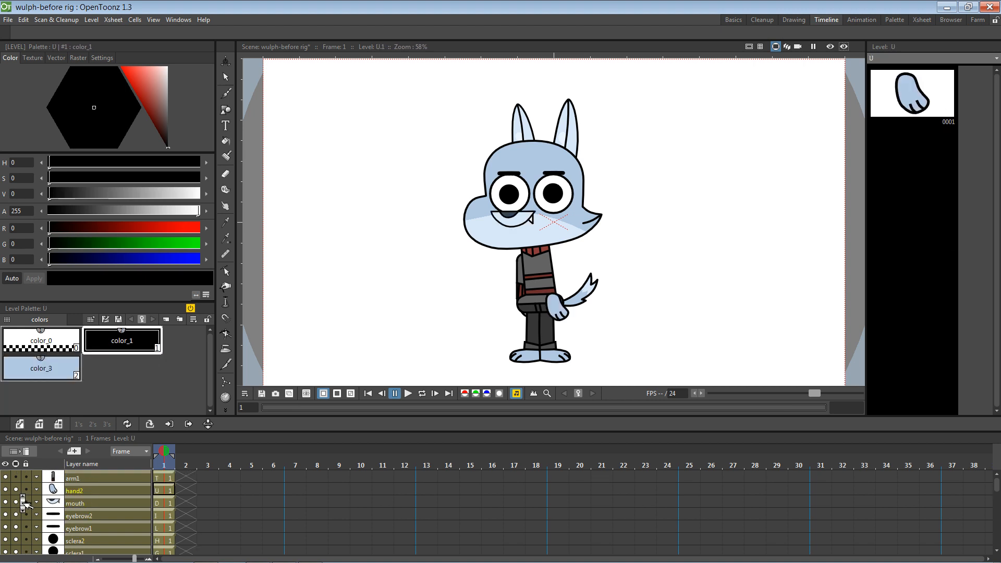
click(16, 478)
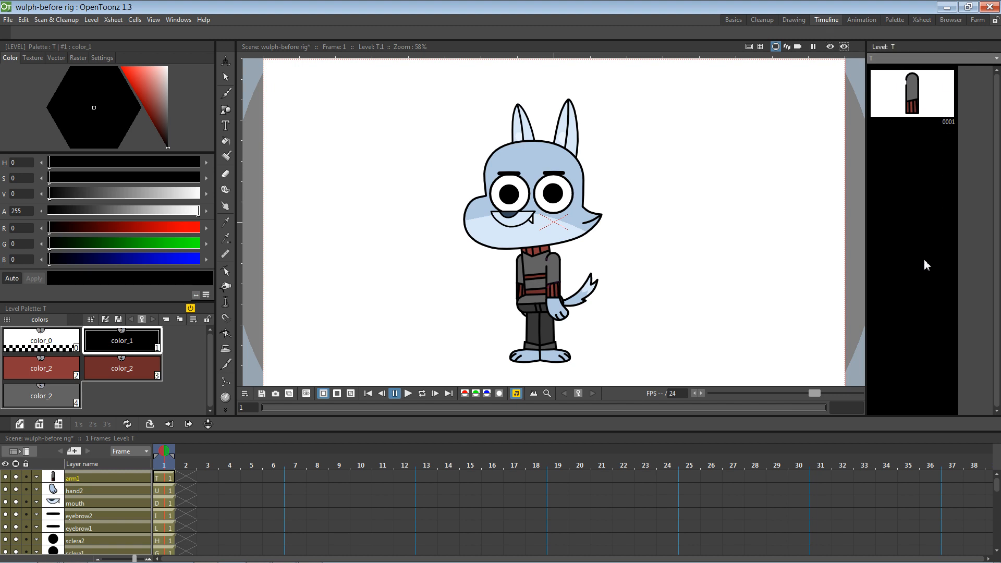
Step: Open the Stage Schematic and dock it in the room on the outer side of the level strip
click(178, 20)
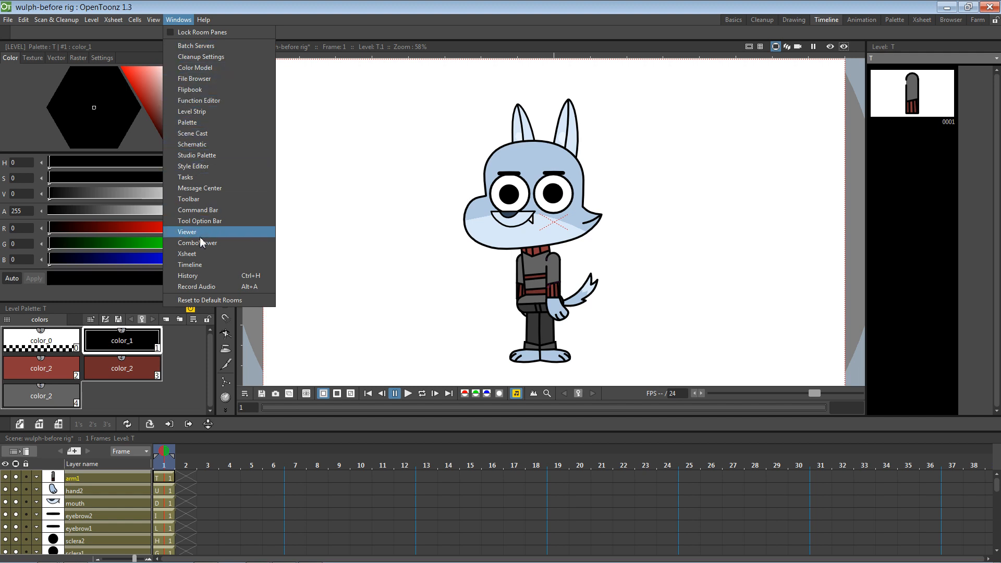
click(193, 144)
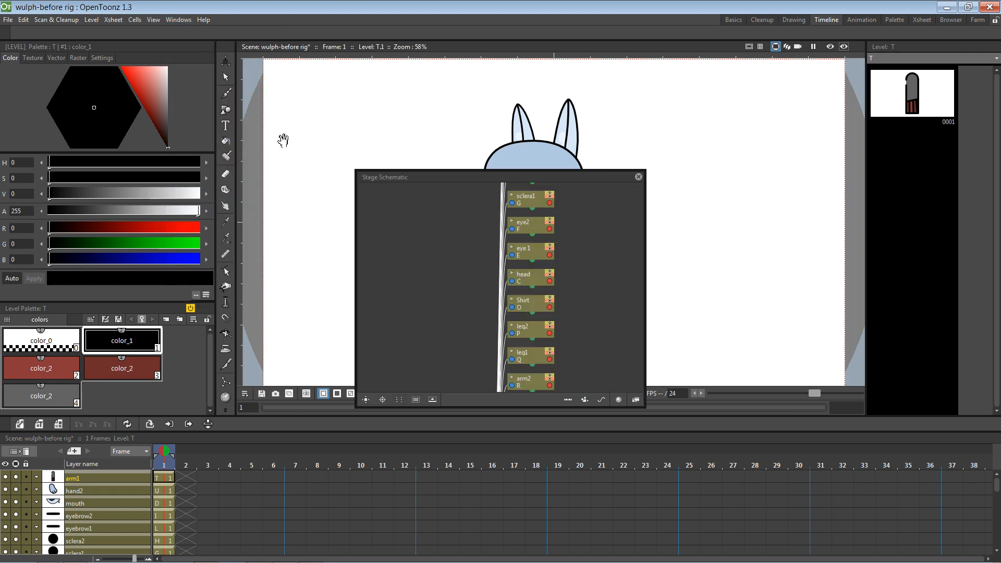
drag(589, 177, 862, 114)
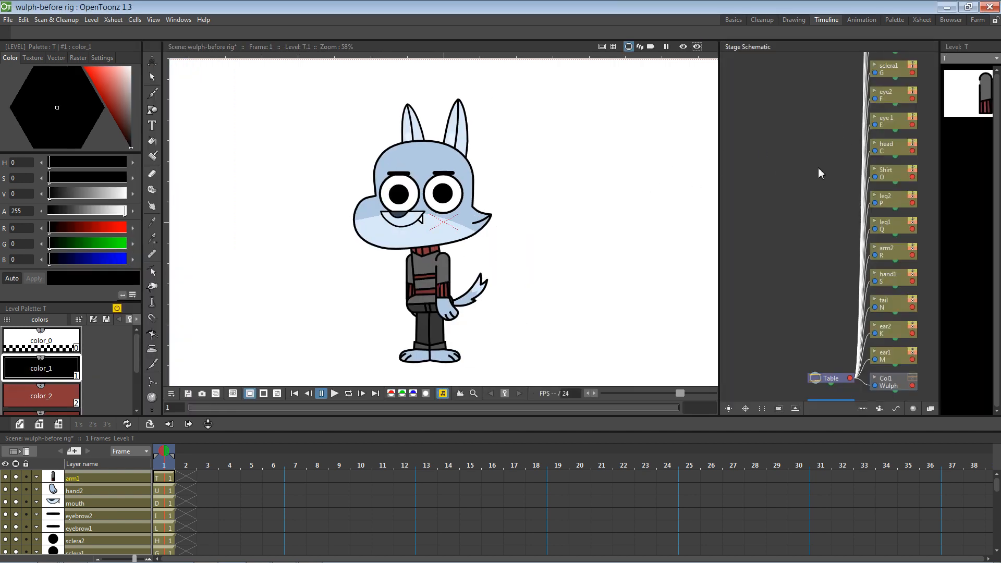
drag(806, 49, 953, 65)
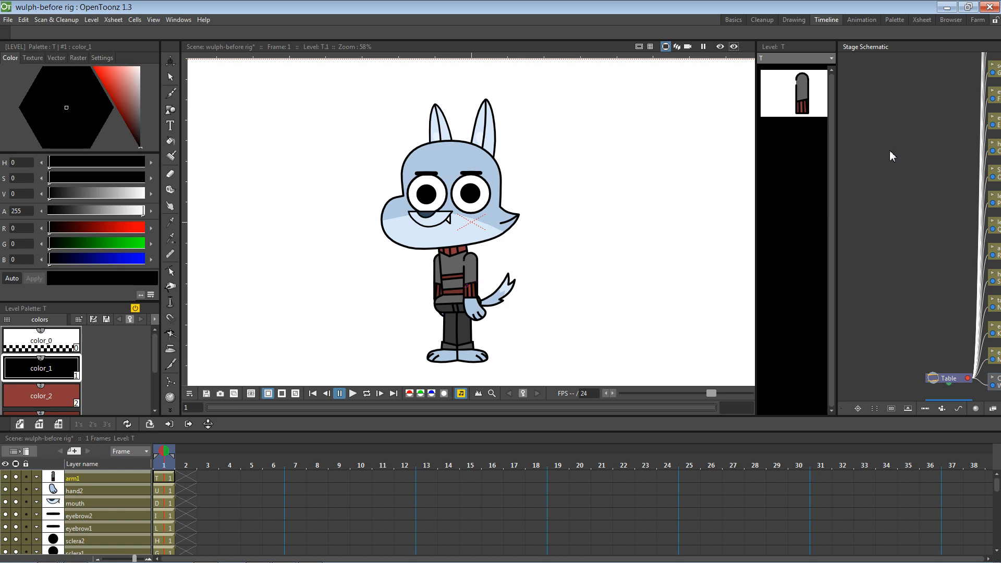
Step: Maximize the Stage Schematic and bring the full stack of layer nodes into view
key(grave)
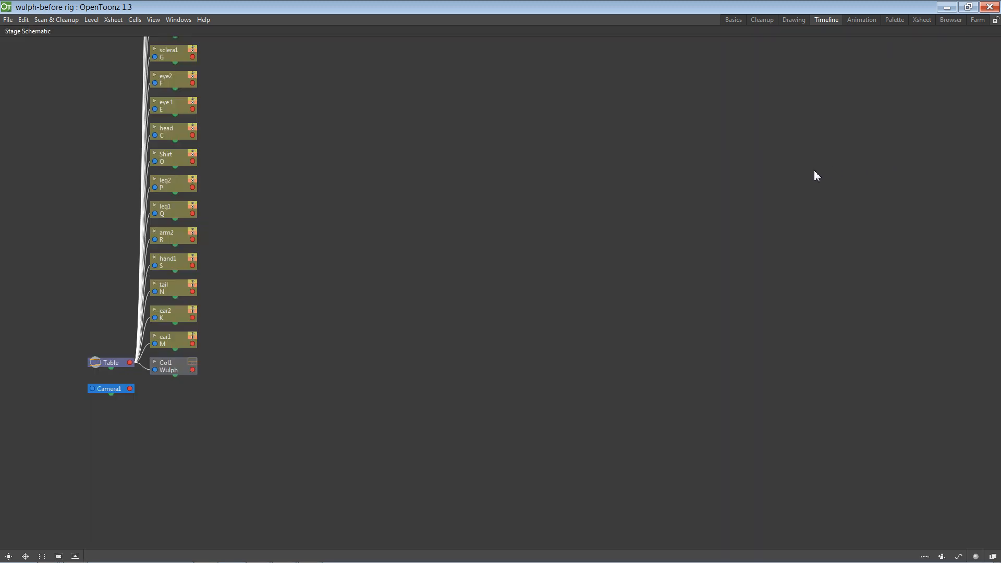
right_click(378, 204)
click(362, 221)
drag(387, 248, 433, 283)
mouse_move(358, 225)
mouse_down()
mouse_move(416, 270)
mouse_move(368, 228)
mouse_move(406, 249)
mouse_up()
drag(352, 212, 501, 318)
click(476, 231)
drag(470, 225, 451, 194)
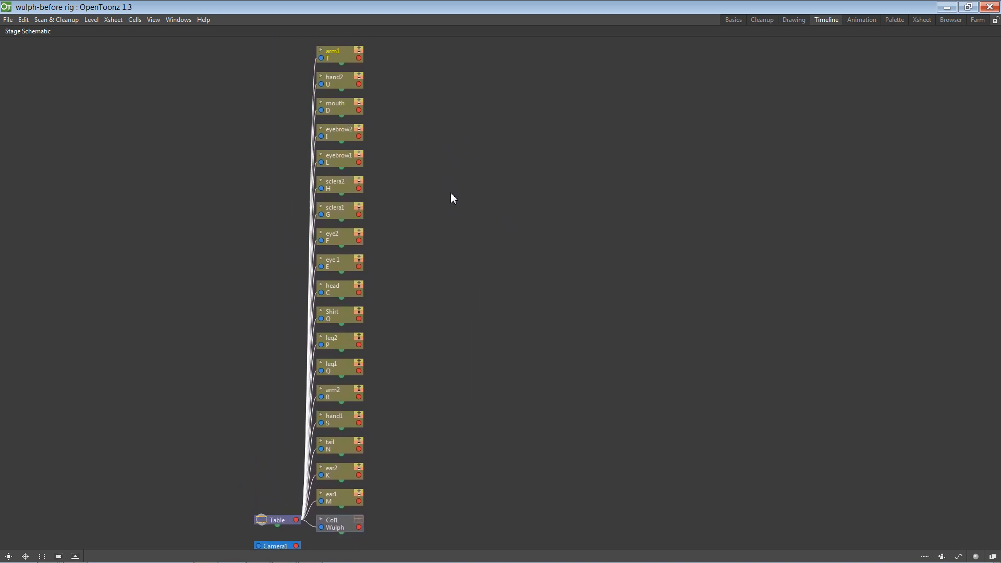
scroll(452, 194, down, 2)
scroll(452, 195, up, 3)
scroll(452, 200, down, 2)
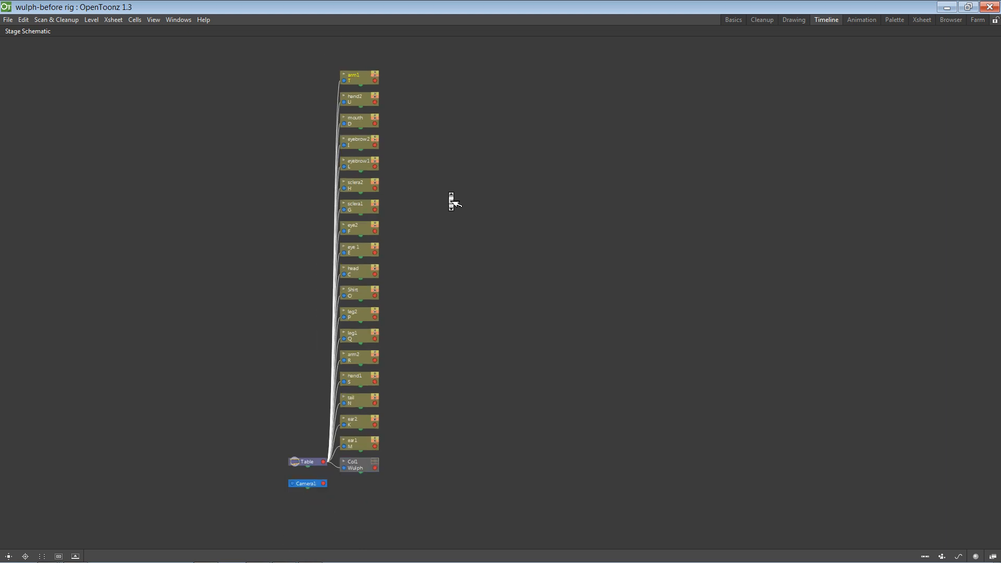
scroll(453, 200, up, 2)
scroll(453, 200, down, 1)
scroll(452, 201, up, 1)
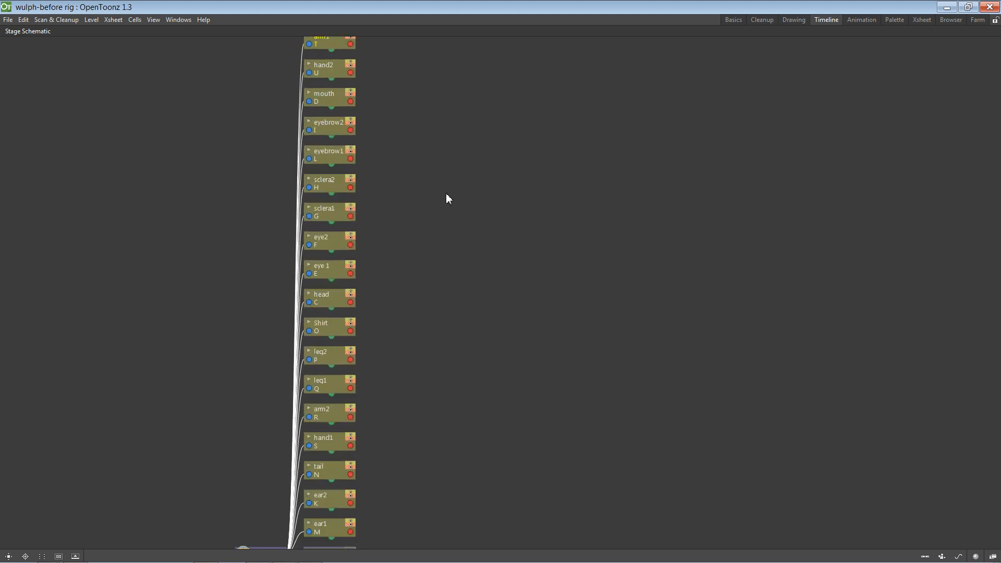
Step: Move the Table node away from the stack of layer nodes and place the Col1 node below it
drag(446, 196, 443, 148)
drag(436, 223, 441, 256)
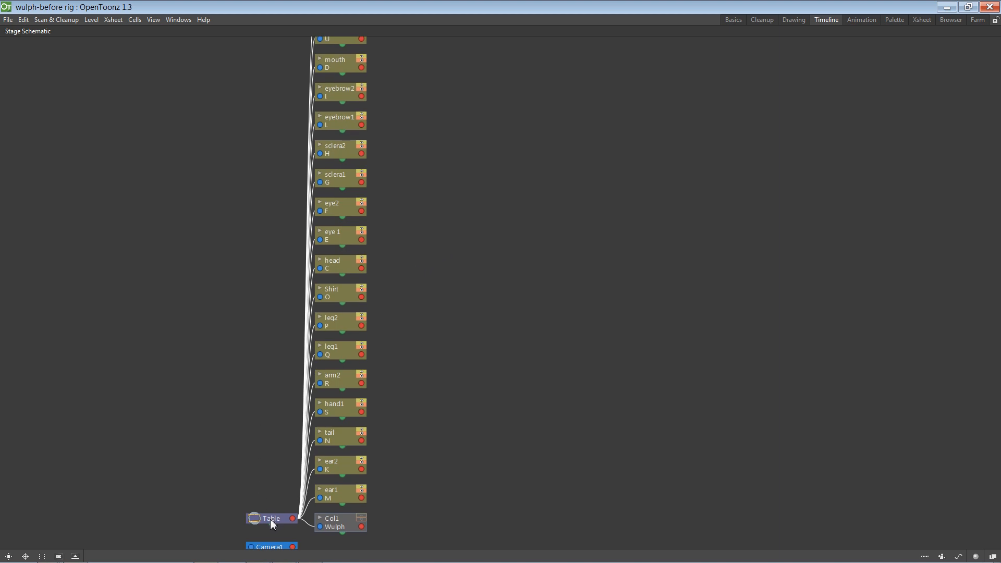
drag(270, 518, 172, 259)
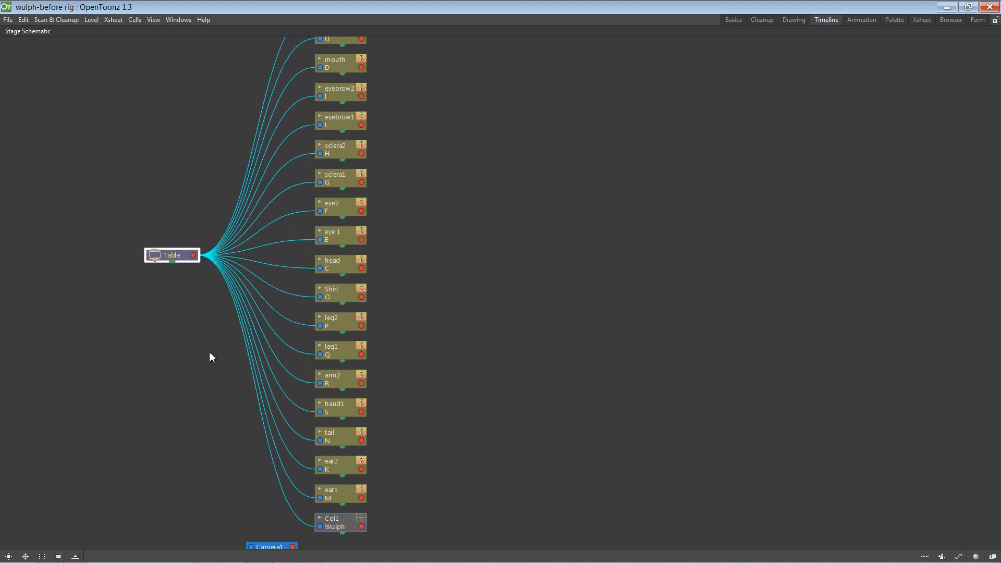
drag(210, 357, 237, 278)
drag(370, 449, 192, 365)
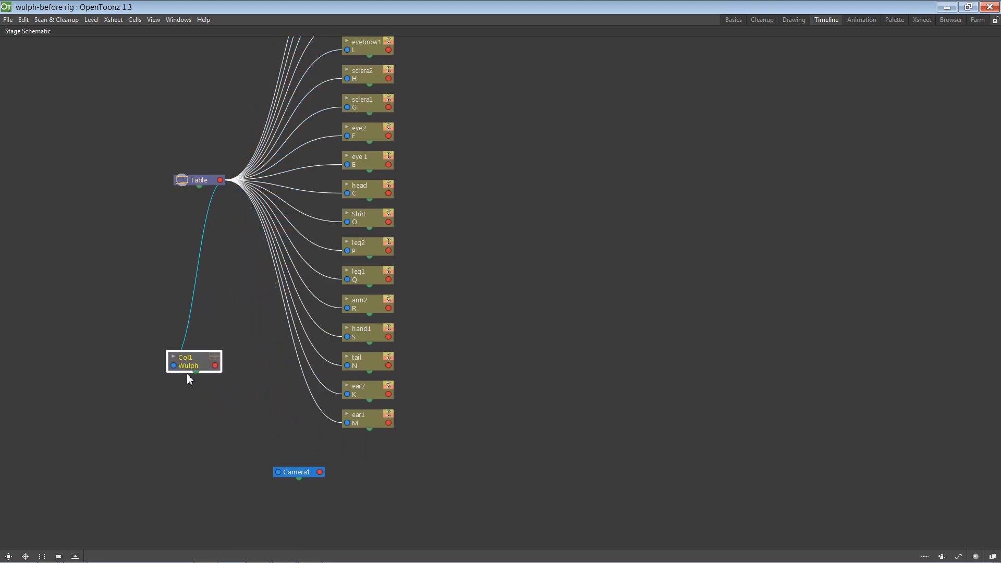
Step: Preview the Col1 node's thumbnail, collapse it and move the node farther down and away from the layer stack
click(215, 358)
double_click(192, 360)
click(194, 366)
drag(218, 373, 225, 394)
click(180, 379)
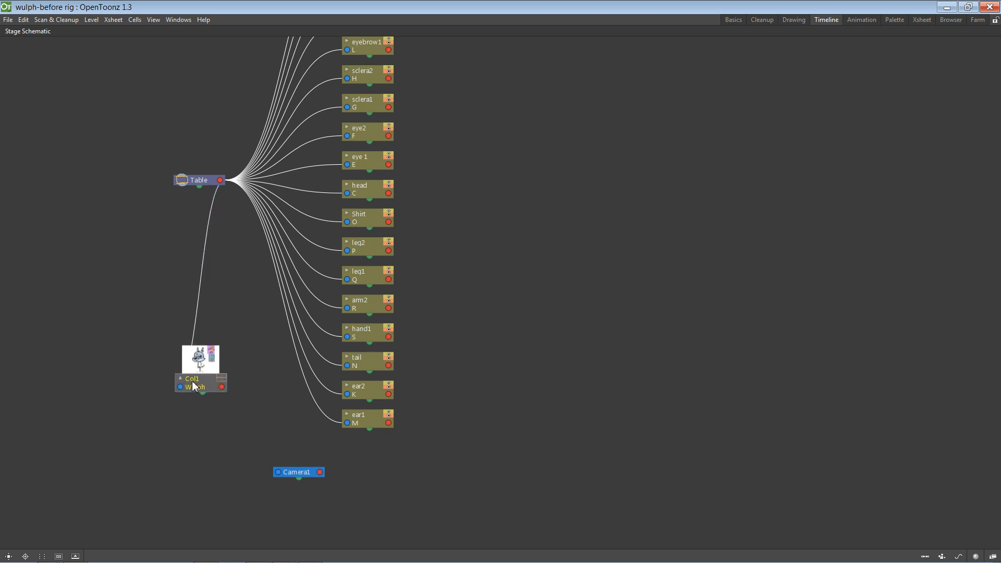
click(180, 379)
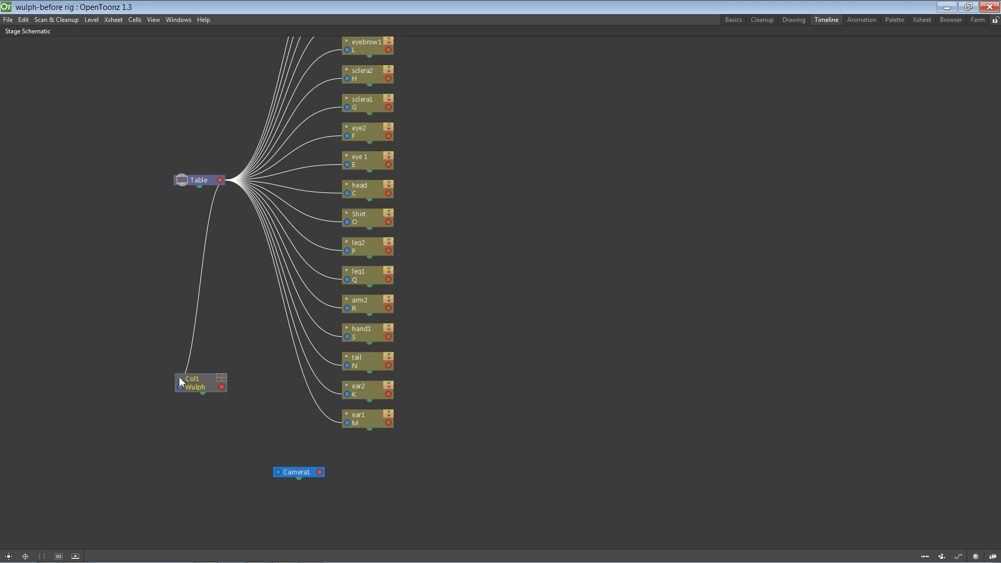
click(180, 379)
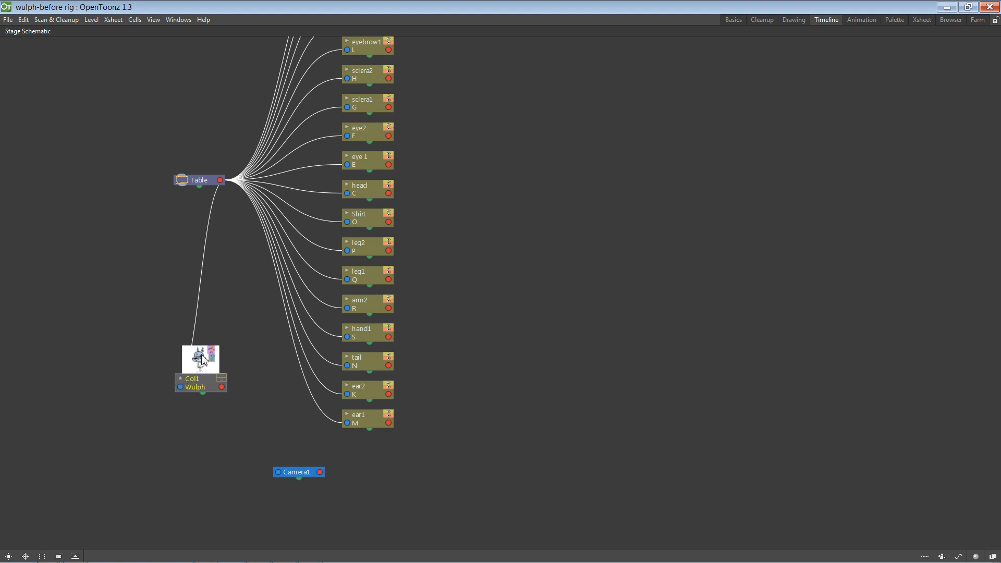
click(180, 379)
drag(200, 386, 163, 415)
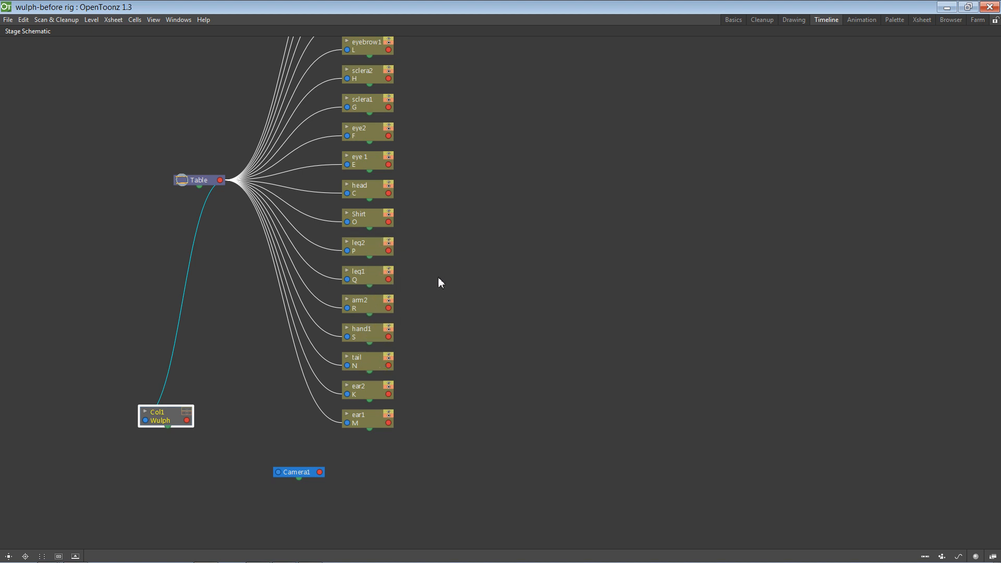
Step: Examine the stack of layer nodes in the Stage Schematic and compare it with the layer list in the timeline
drag(466, 268, 493, 389)
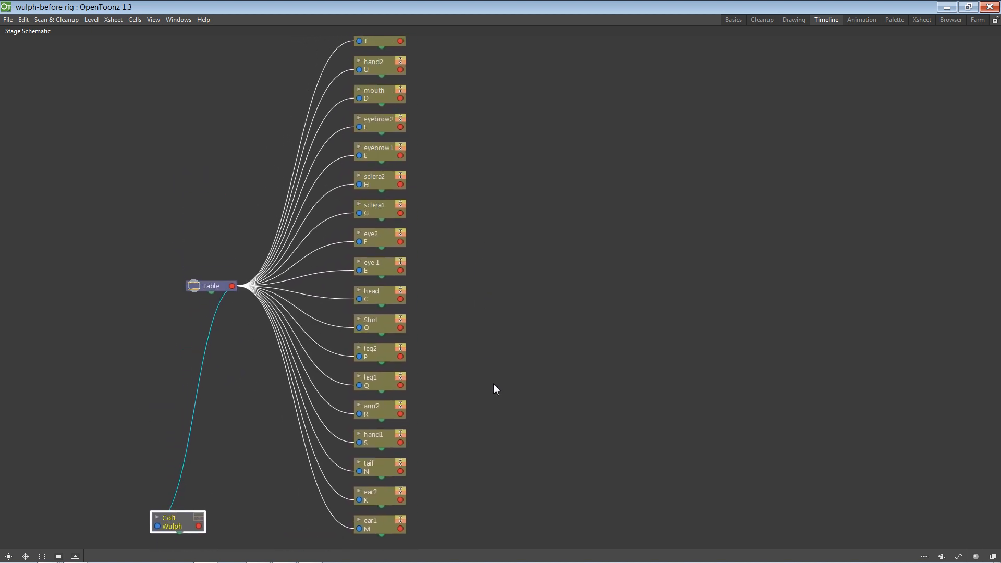
drag(495, 228, 514, 302)
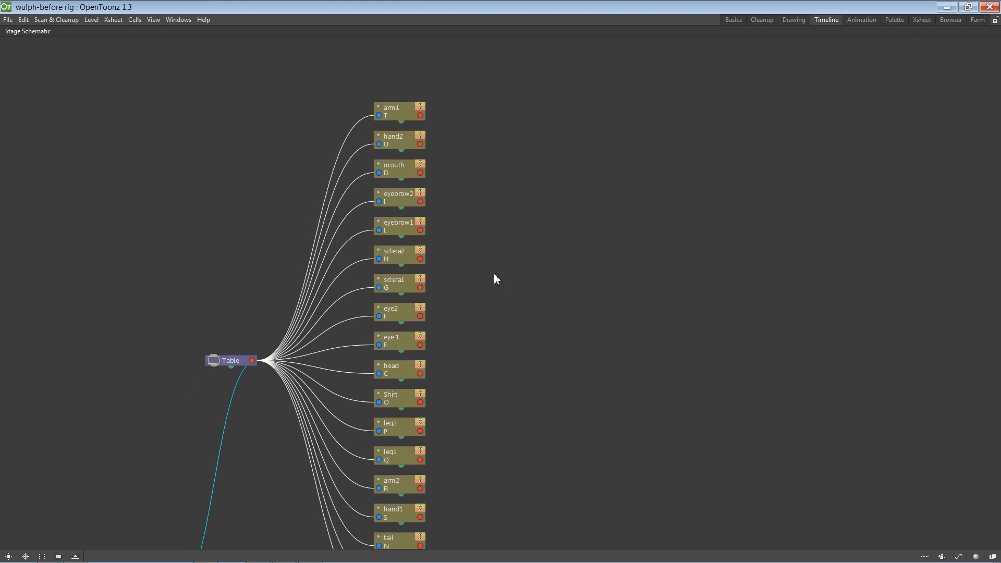
drag(478, 259, 496, 215)
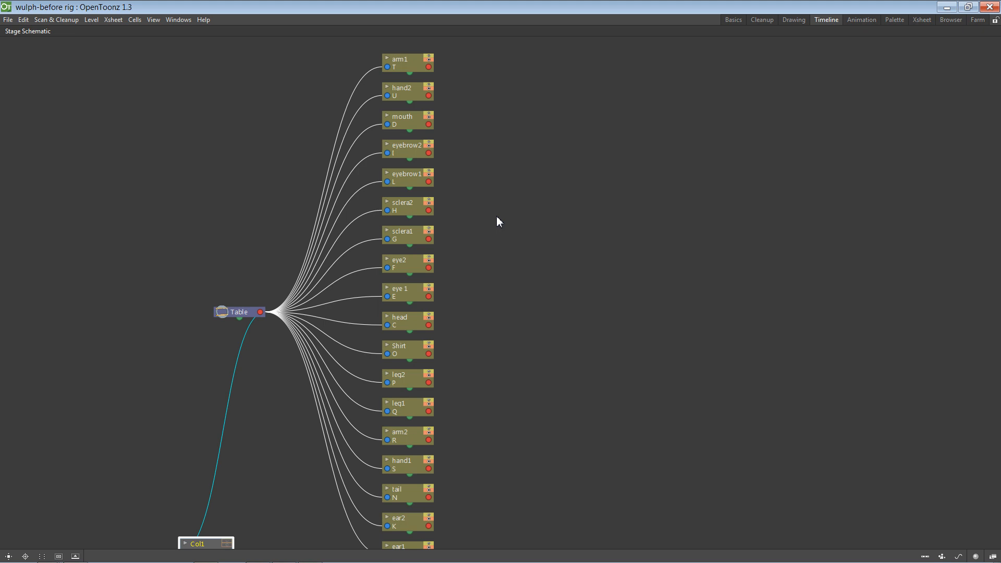
mouse_move(543, 301)
mouse_down()
mouse_move(552, 256)
mouse_move(540, 304)
mouse_up()
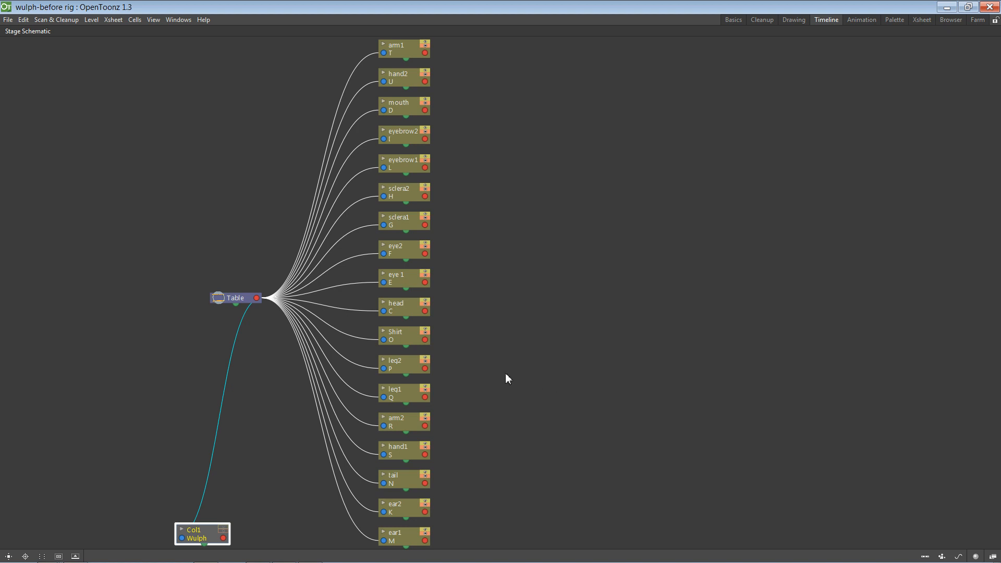
drag(504, 388, 495, 330)
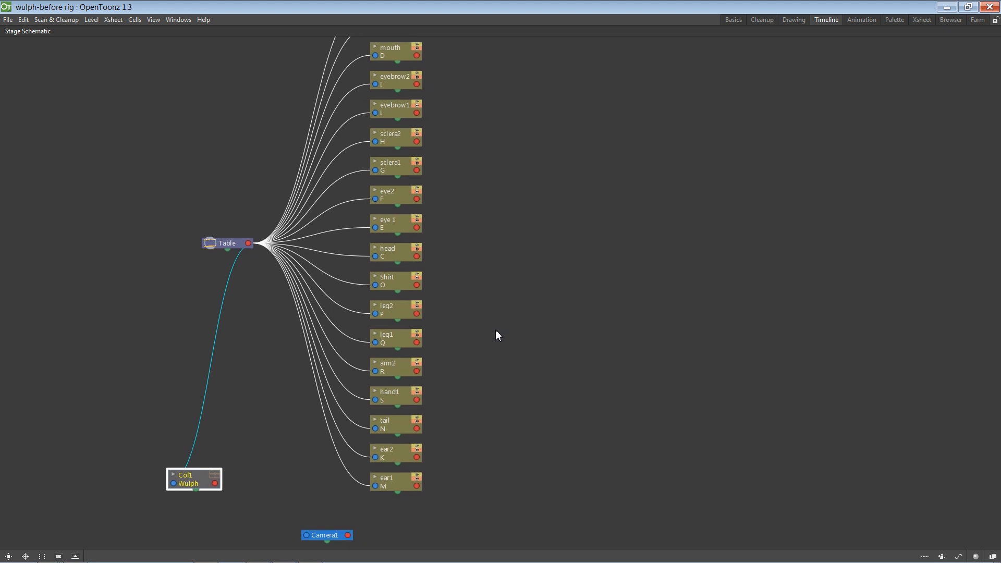
drag(493, 265, 472, 324)
mouse_move(488, 245)
mouse_down()
mouse_move(470, 302)
mouse_move(465, 234)
mouse_move(458, 296)
mouse_up()
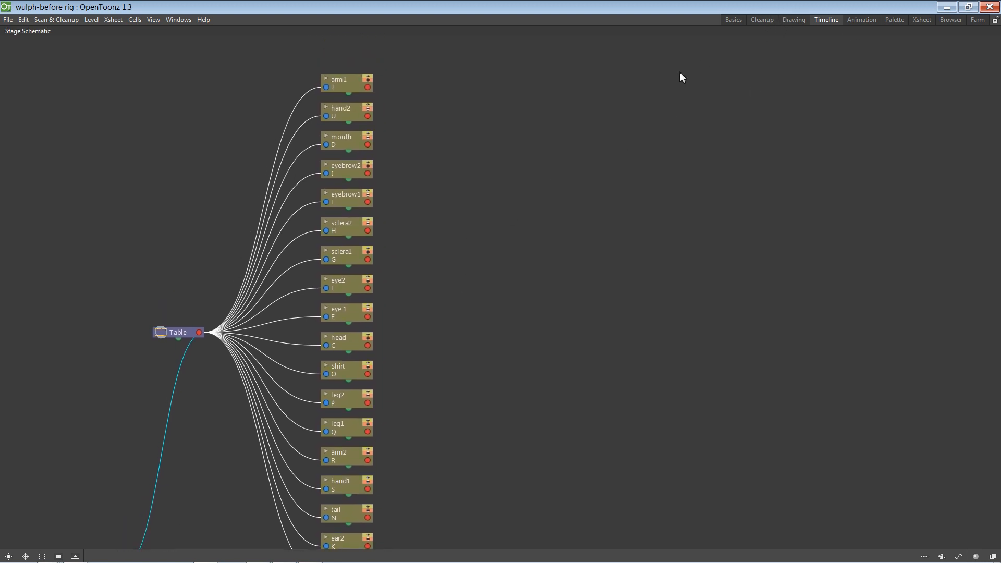
key(grave)
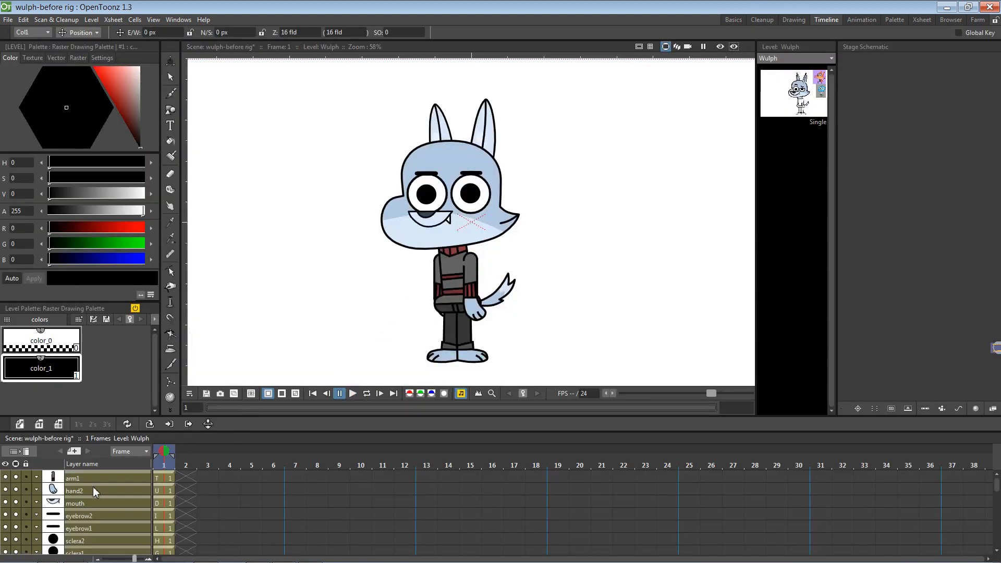
scroll(92, 501, down, 5)
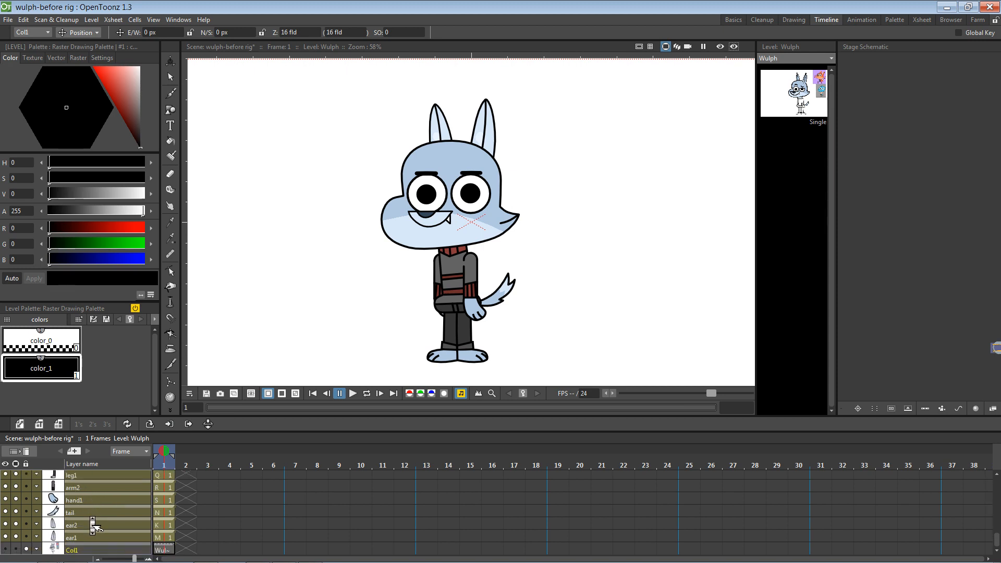
scroll(95, 518, up, 5)
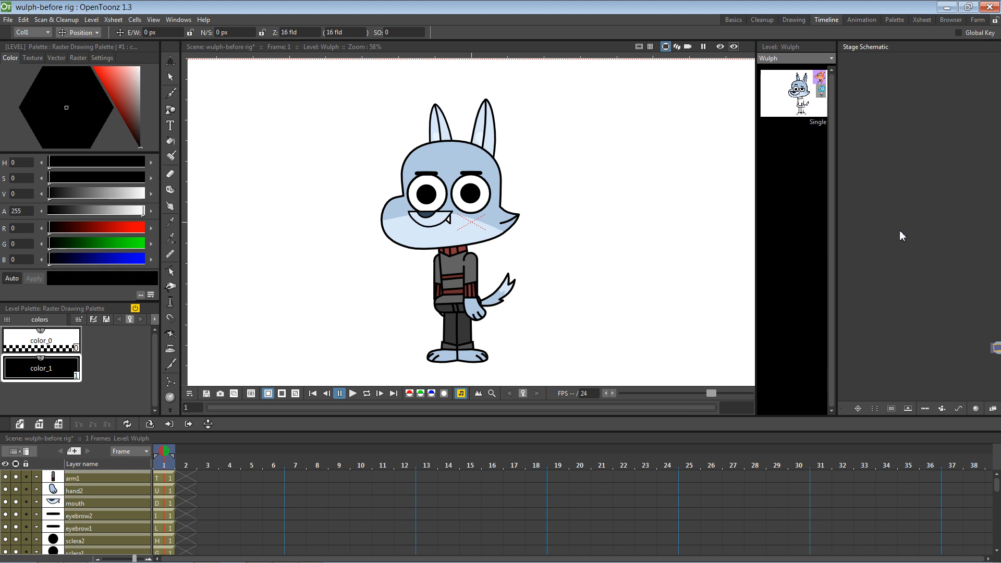
Step: Maximize the Stage Schematic, pull the head and Shirt nodes out of the stack and connect head as a child of Shirt
key(grave)
scroll(447, 172, down, 2)
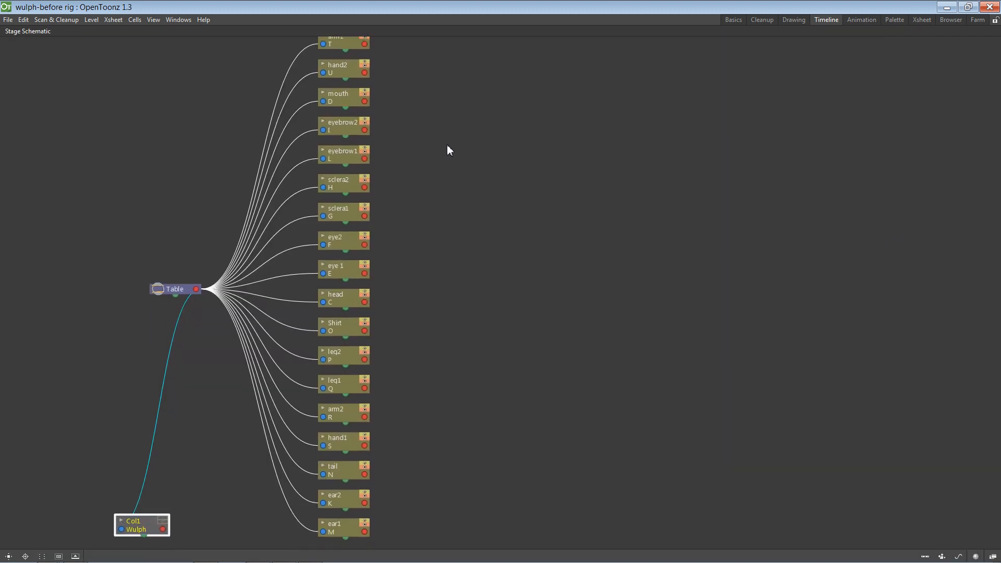
scroll(393, 228, down, 2)
click(343, 246)
drag(343, 244, 446, 238)
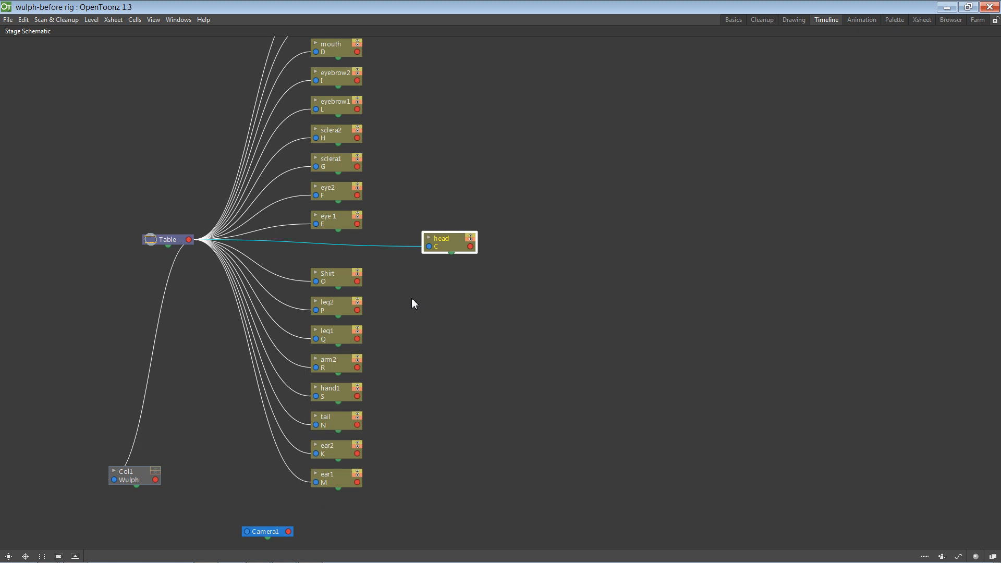
scroll(407, 208, up, 4)
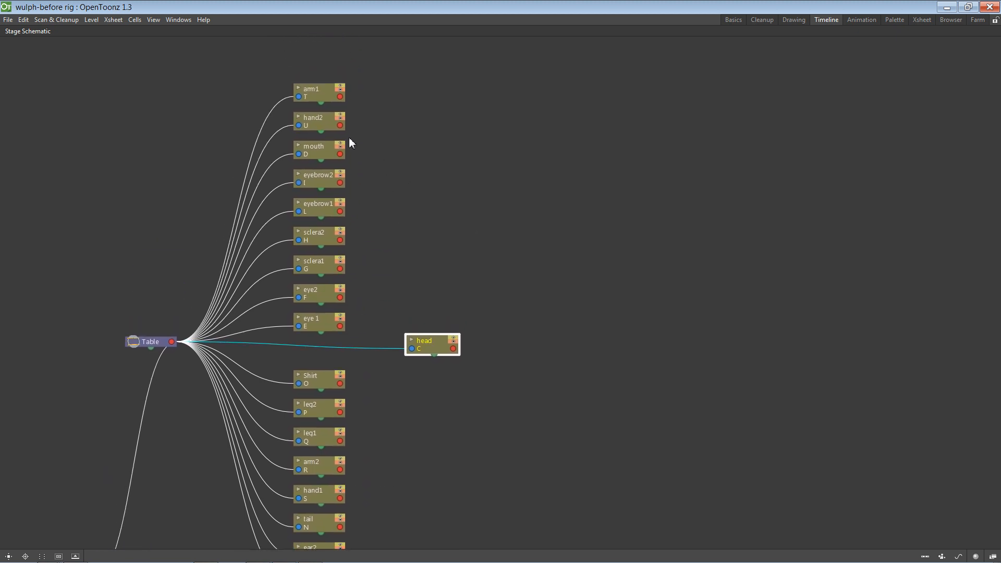
scroll(375, 240, down, 4)
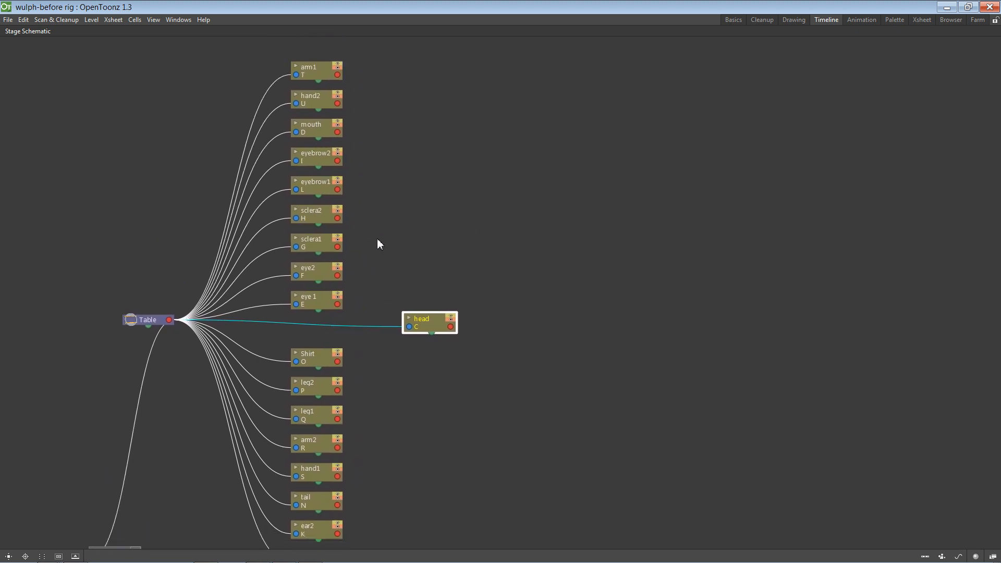
drag(304, 278, 554, 247)
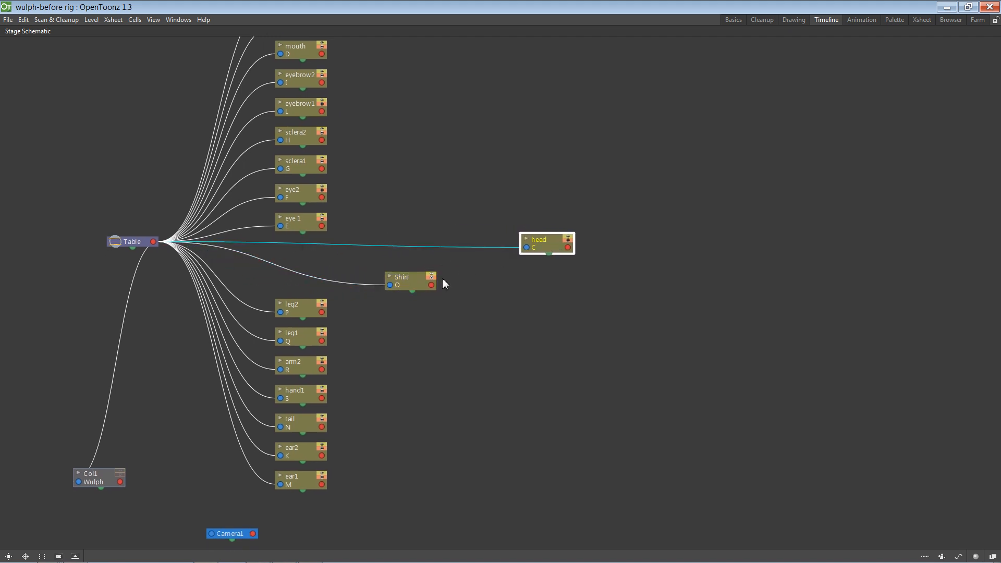
drag(431, 284, 534, 292)
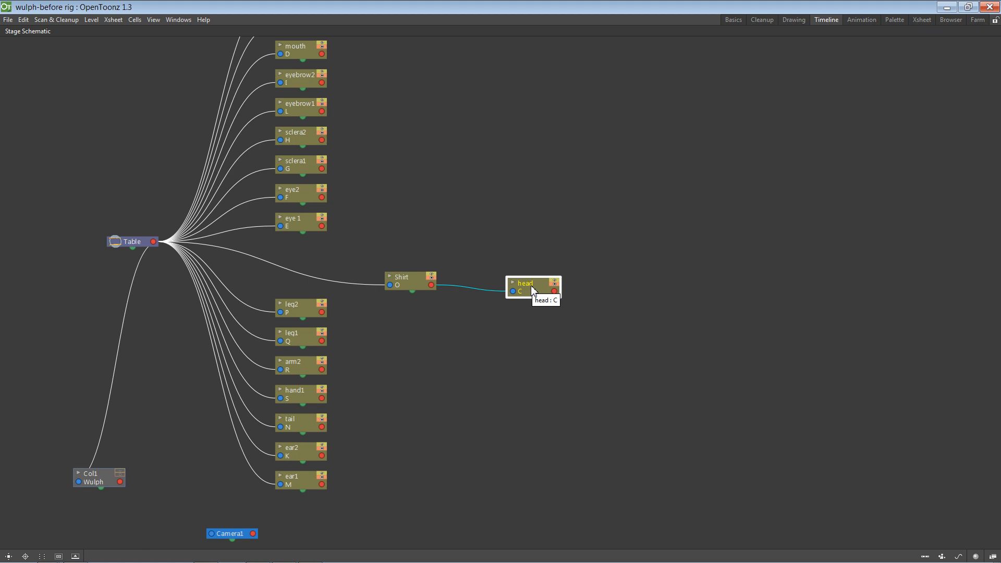
Step: Move the eye 1 and eye2 nodes beyond the head node and connect both as children of head
drag(307, 224, 651, 261)
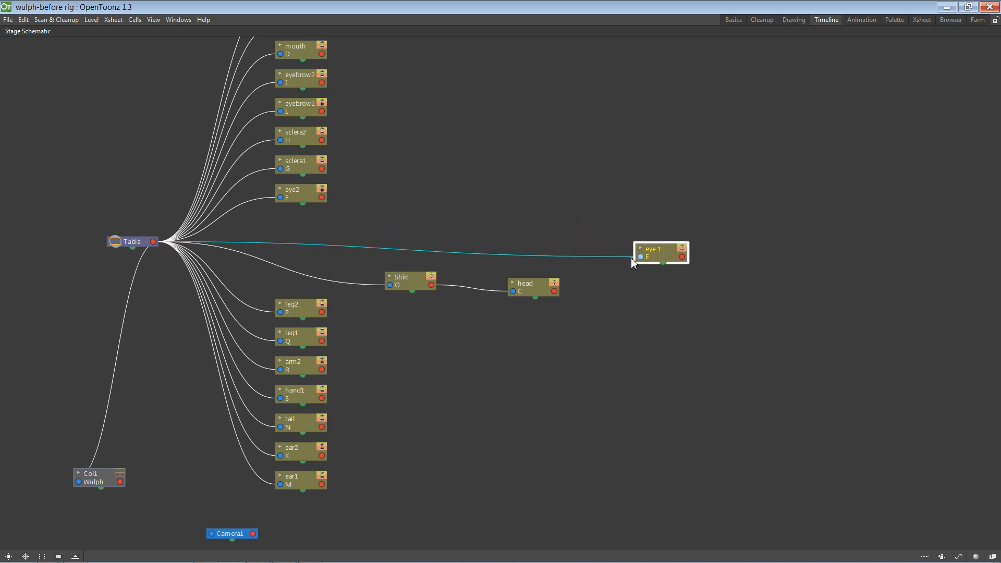
drag(574, 285, 552, 292)
drag(299, 198, 554, 291)
Step: Expand the thumbnails of the eye 1 and eye2 nodes and space eye2 farther below eye 1
click(638, 302)
click(641, 252)
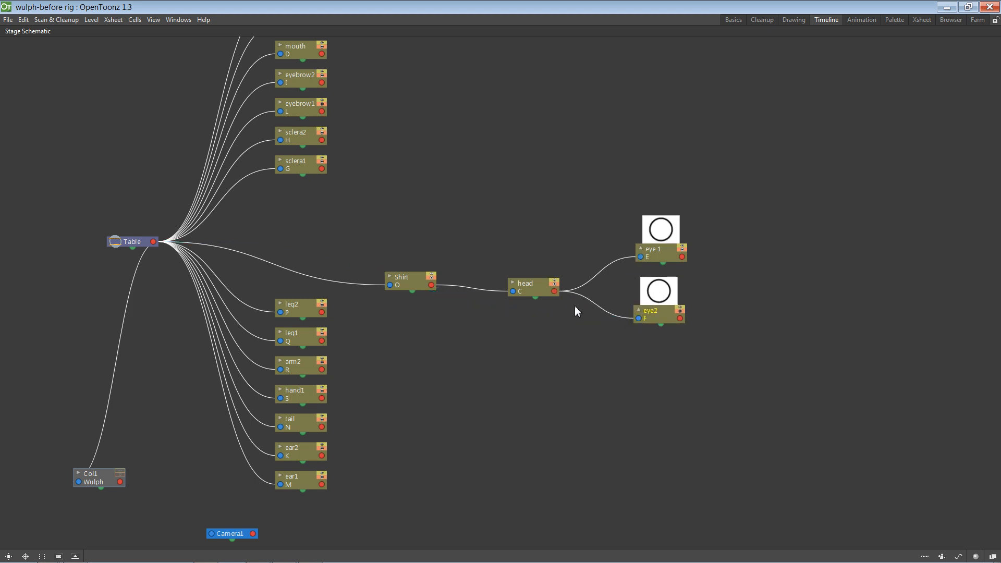
drag(655, 317, 656, 324)
click(640, 316)
click(640, 248)
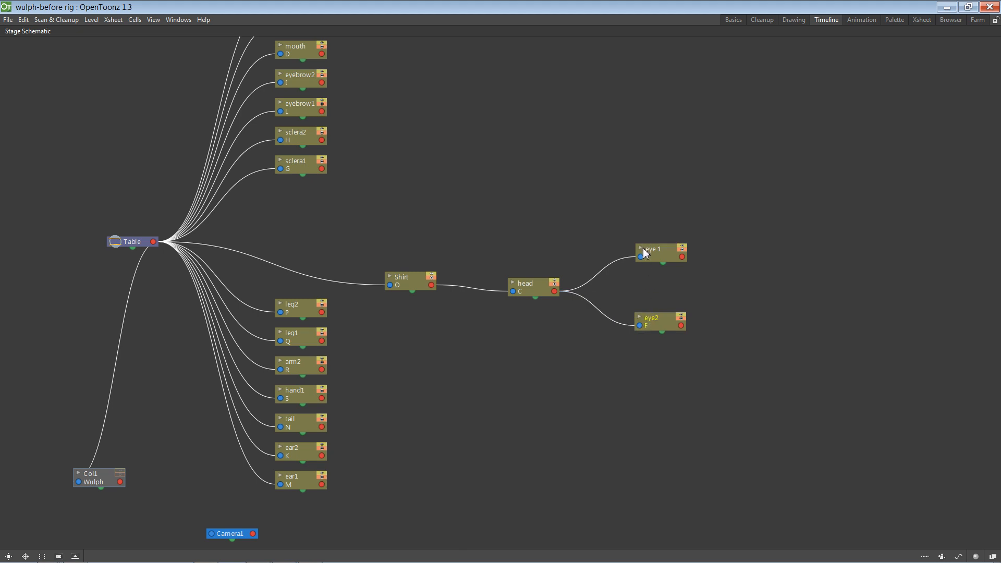
click(640, 248)
click(640, 316)
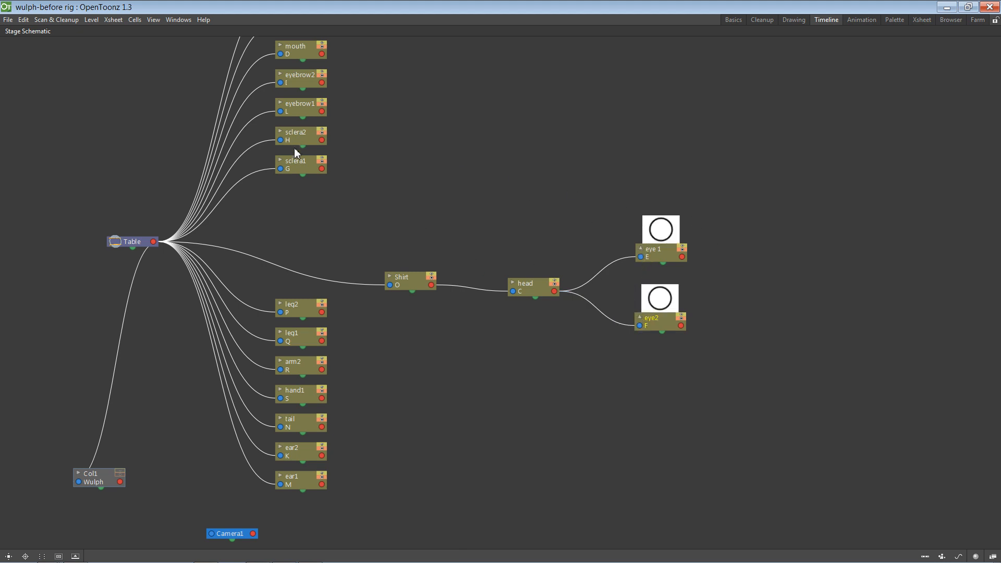
Step: Connect sclera1 as a child of eye 1 and sclera2 as a child of eye2, placing each beside its parent
drag(300, 165, 684, 258)
click(698, 263)
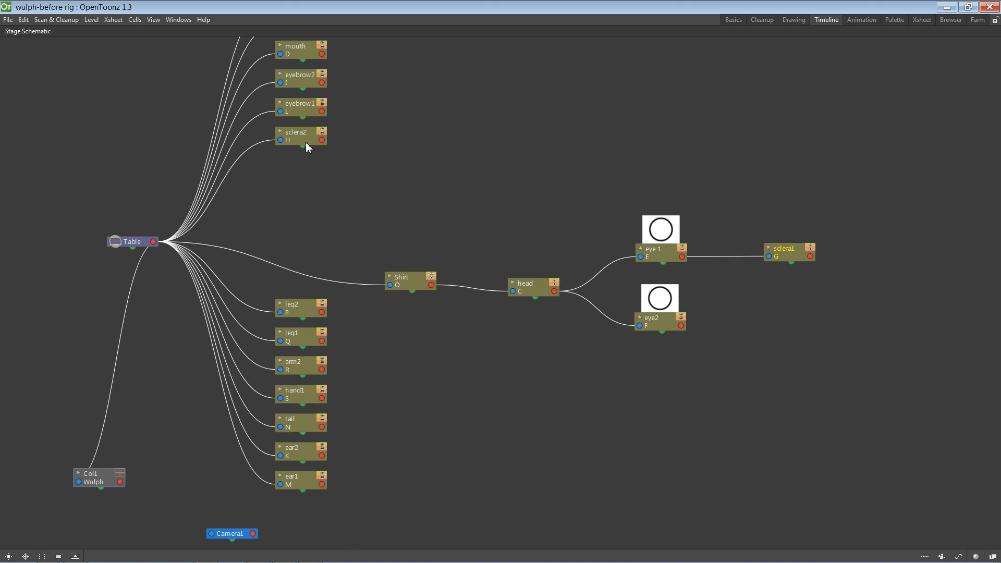
drag(306, 144, 680, 325)
click(701, 333)
drag(815, 319, 792, 319)
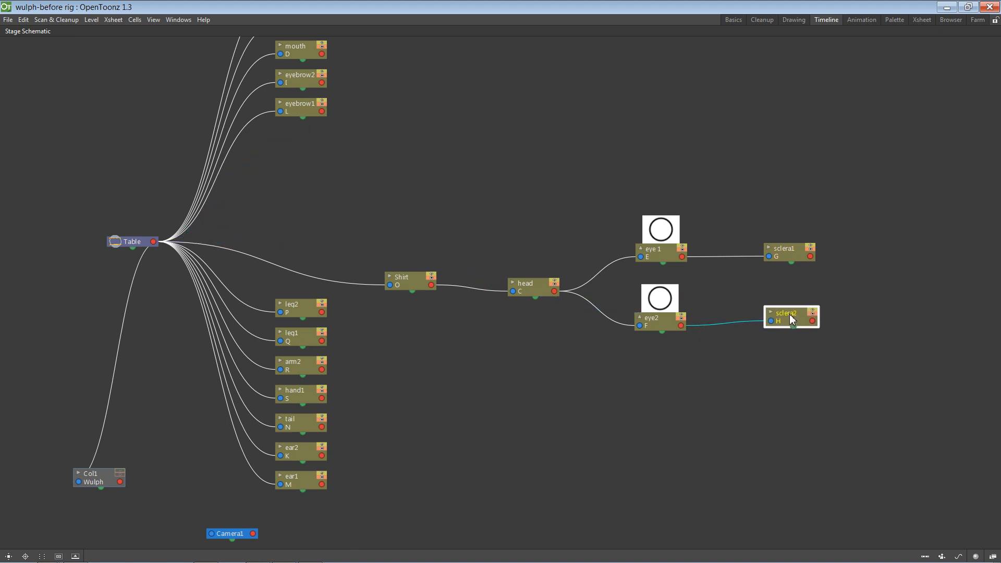
Step: Preview and collapse the sclera1 and sclera2 thumbnails, and move both nodes nearer to the eye nodes
click(770, 313)
click(768, 247)
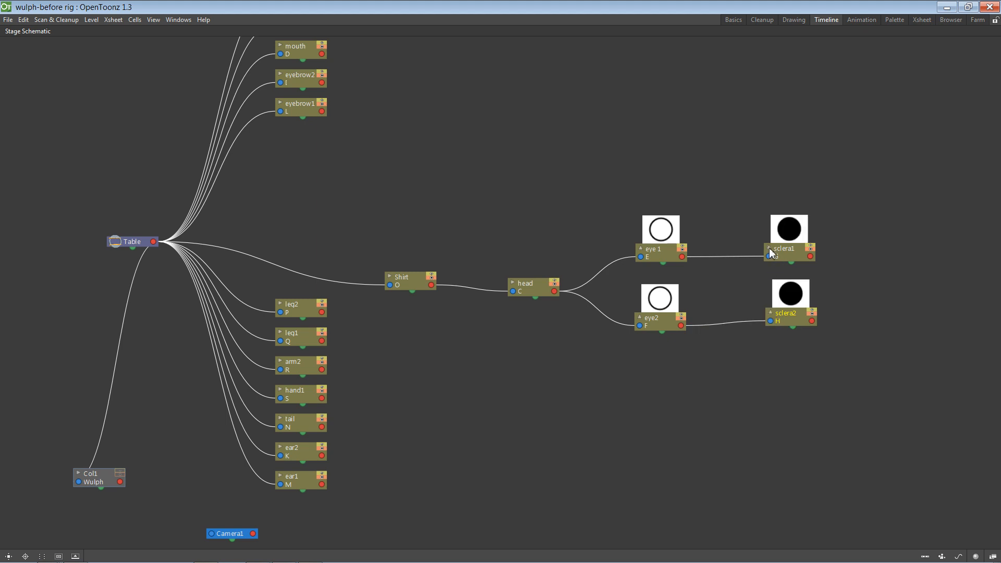
click(768, 247)
click(770, 312)
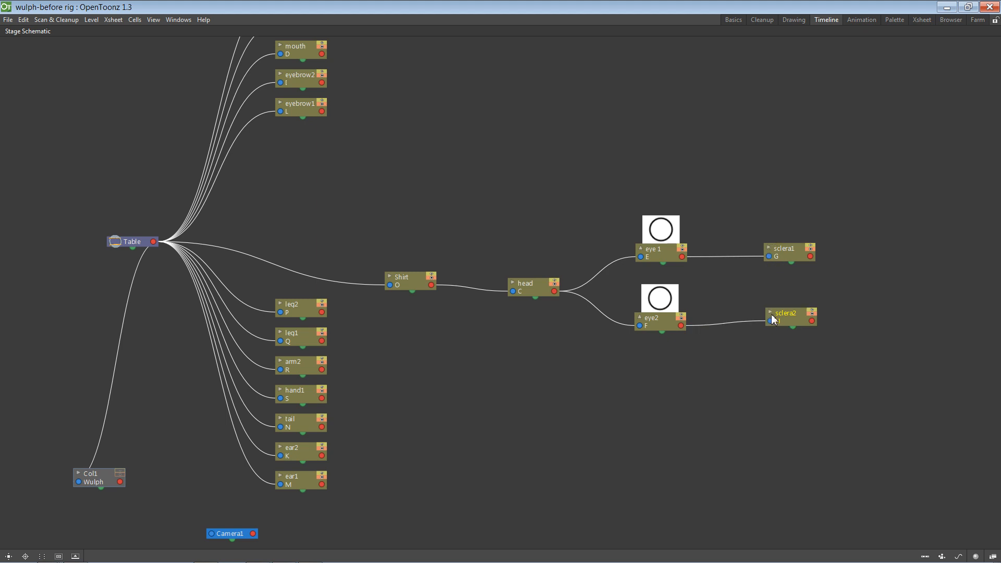
drag(786, 261, 771, 261)
drag(786, 316, 771, 315)
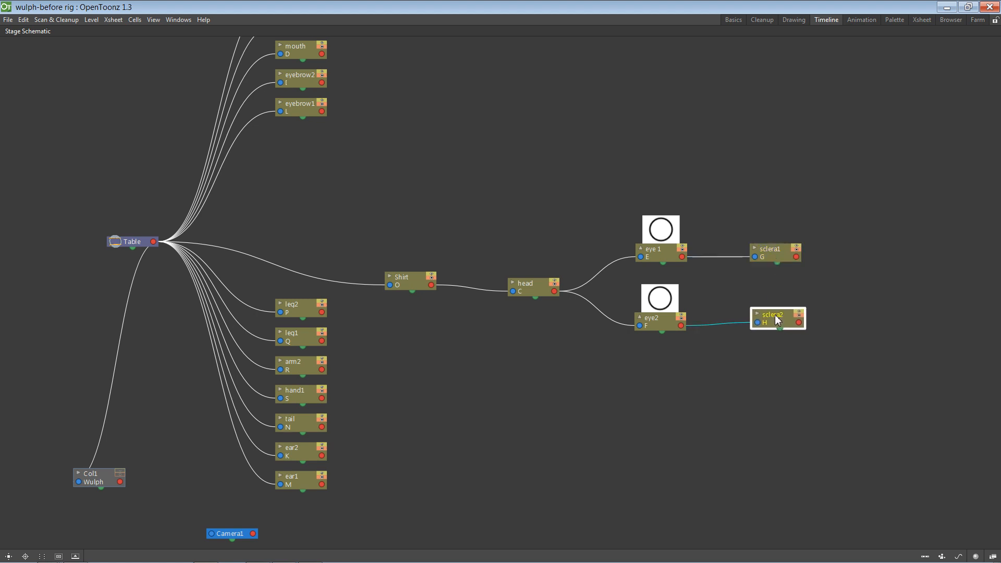
Step: Collapse the eye 1 and eye2 thumbnails and bring the two sclera nodes even closer to their parents
click(640, 249)
click(640, 318)
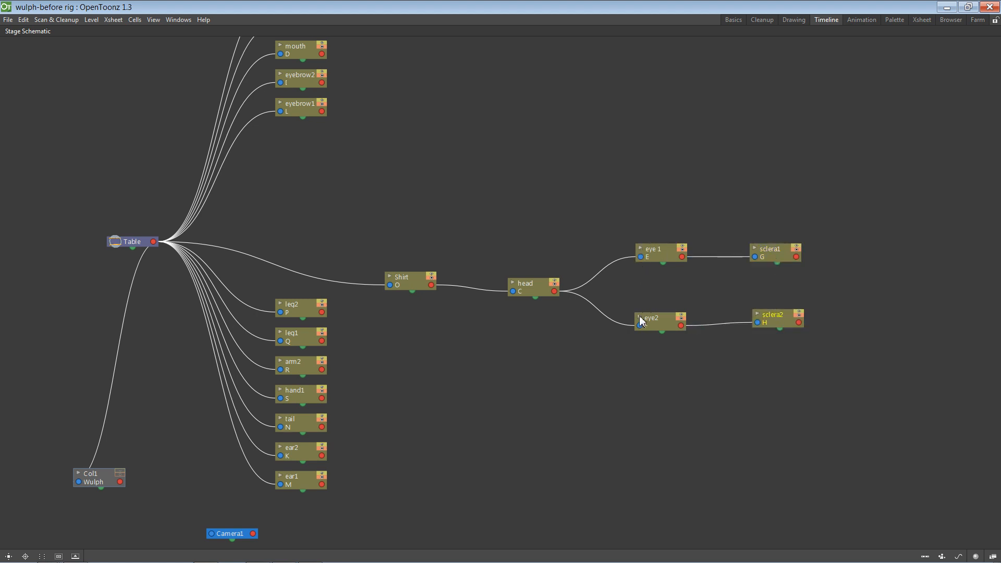
drag(776, 254, 753, 255)
mouse_move(766, 317)
mouse_down()
mouse_move(754, 327)
mouse_move(760, 319)
mouse_up()
Step: Nudge the head node toward the eyes, lower eye 1 and sclera1, and pull sclera2 in beside eye2 to compact the branch
click(537, 290)
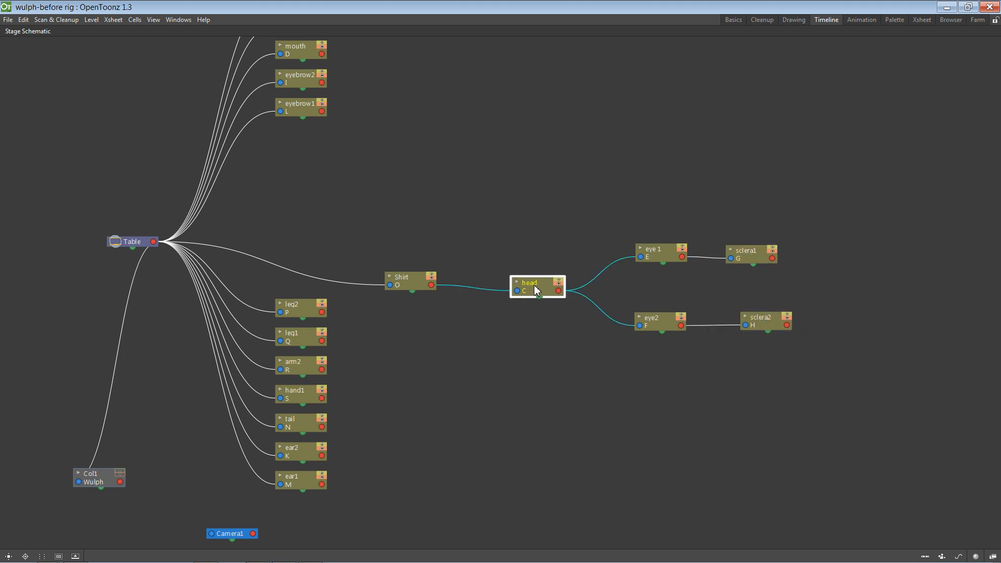
drag(536, 289, 539, 289)
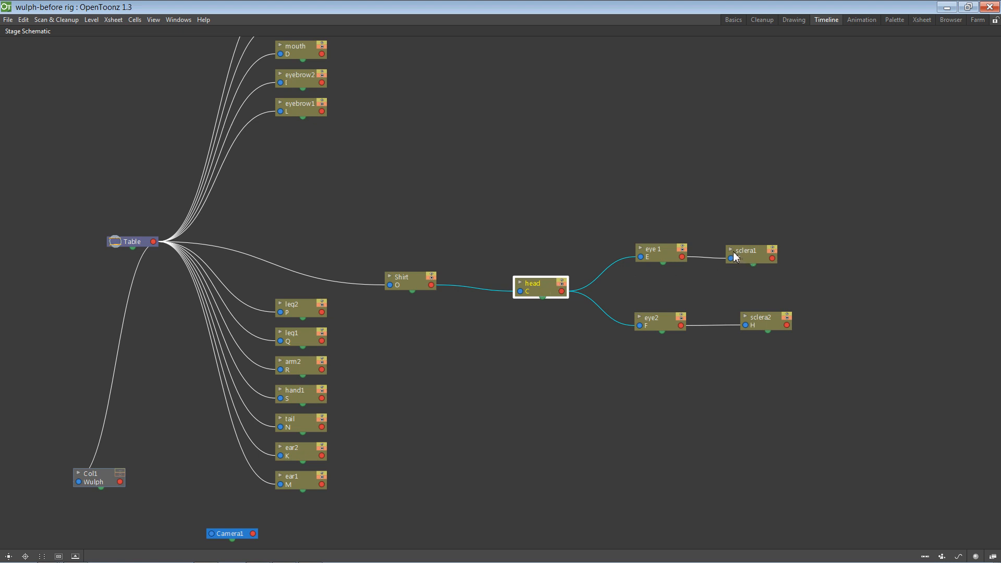
click(639, 248)
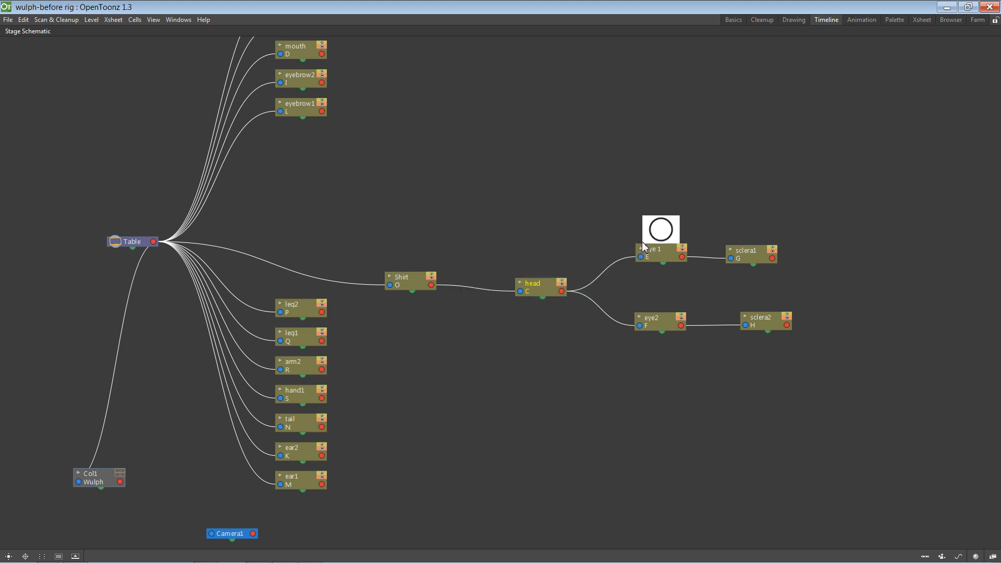
click(640, 249)
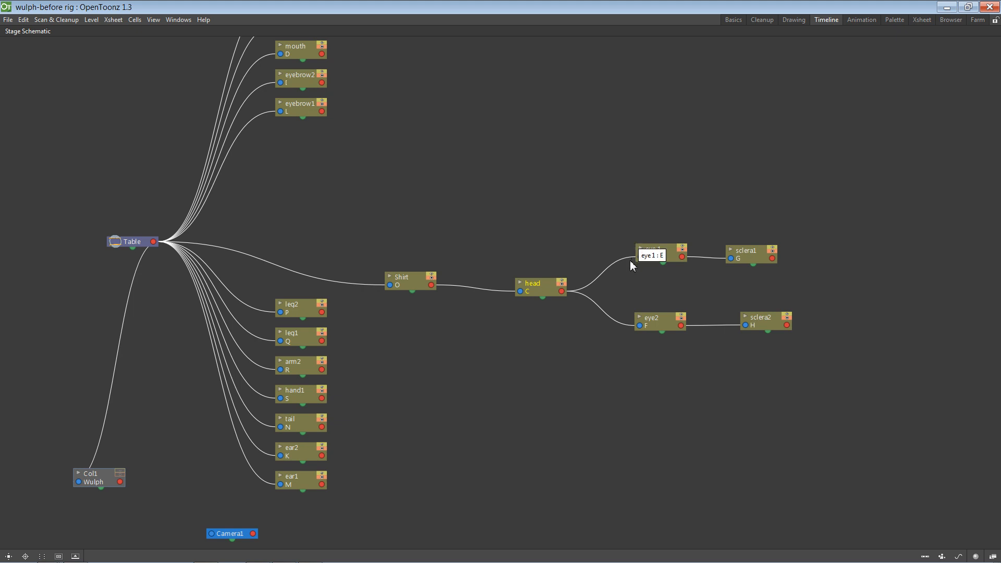
drag(659, 252, 661, 265)
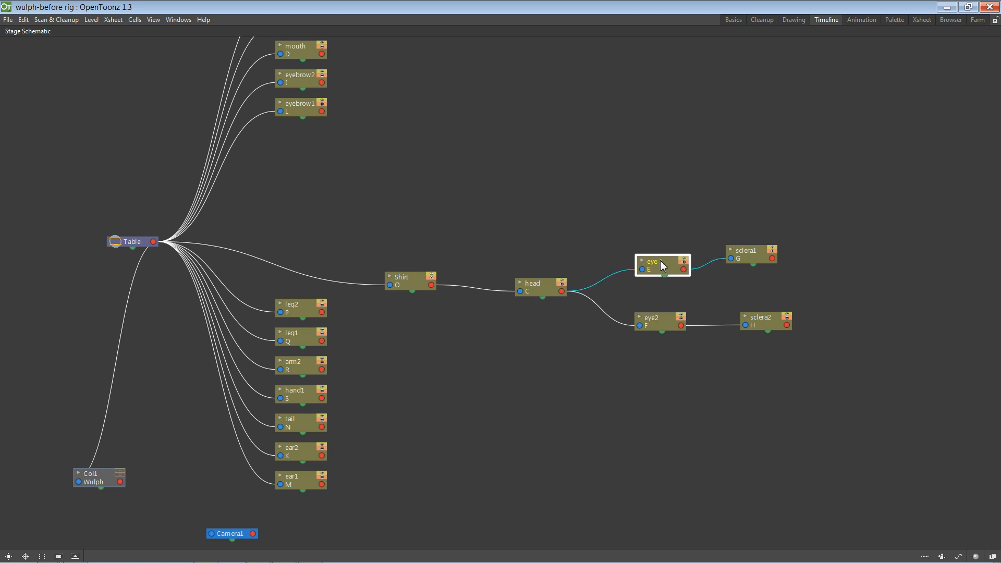
mouse_move(752, 257)
mouse_down()
mouse_move(756, 266)
mouse_move(746, 270)
mouse_up()
drag(761, 320, 740, 321)
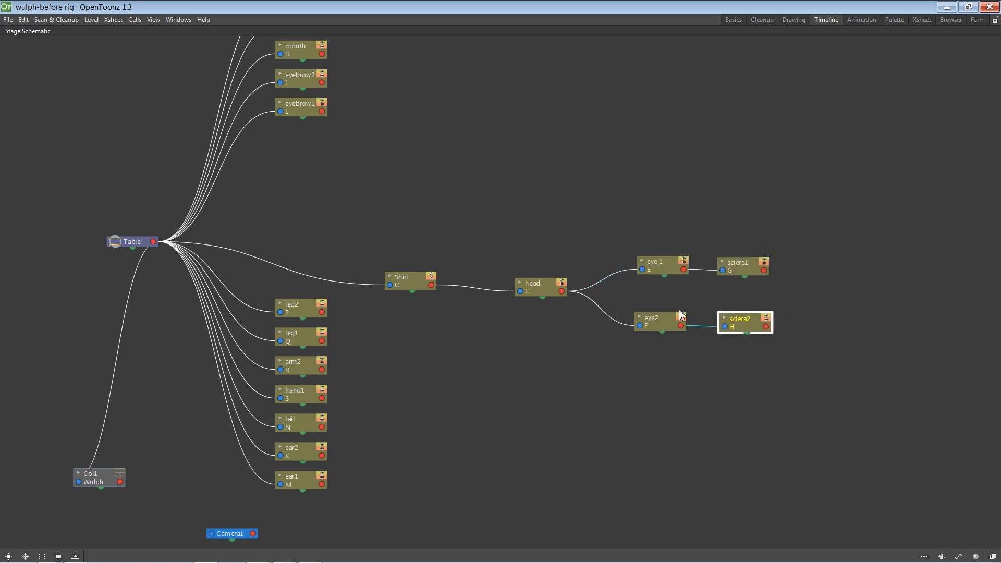
Step: Pull leg2 and leg1 out of the Table's node column to below the head node, show leg2's thumbnail, and reposition Shirt
drag(393, 287, 441, 297)
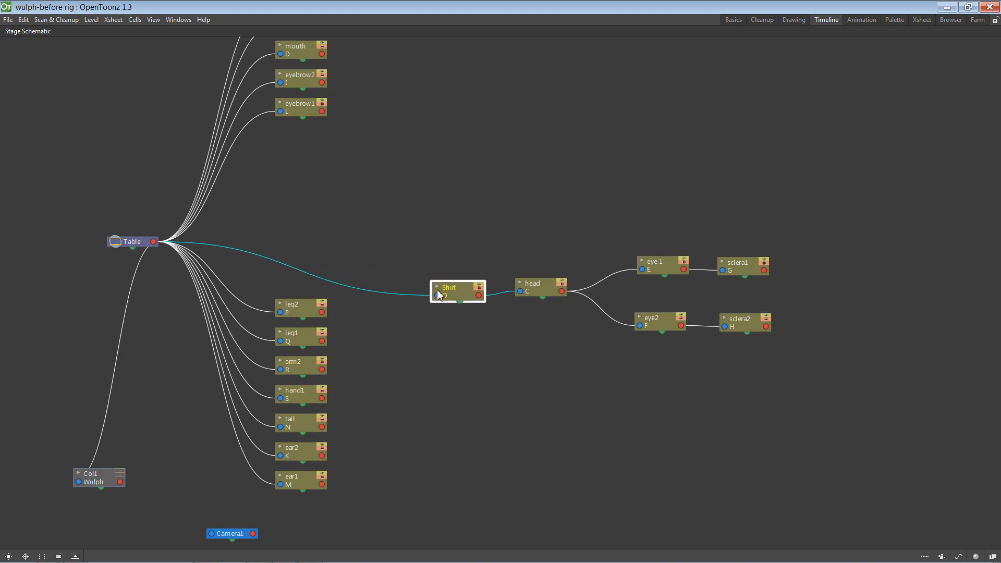
drag(297, 309, 514, 371)
drag(296, 339, 480, 420)
drag(452, 292, 415, 282)
drag(480, 373, 373, 348)
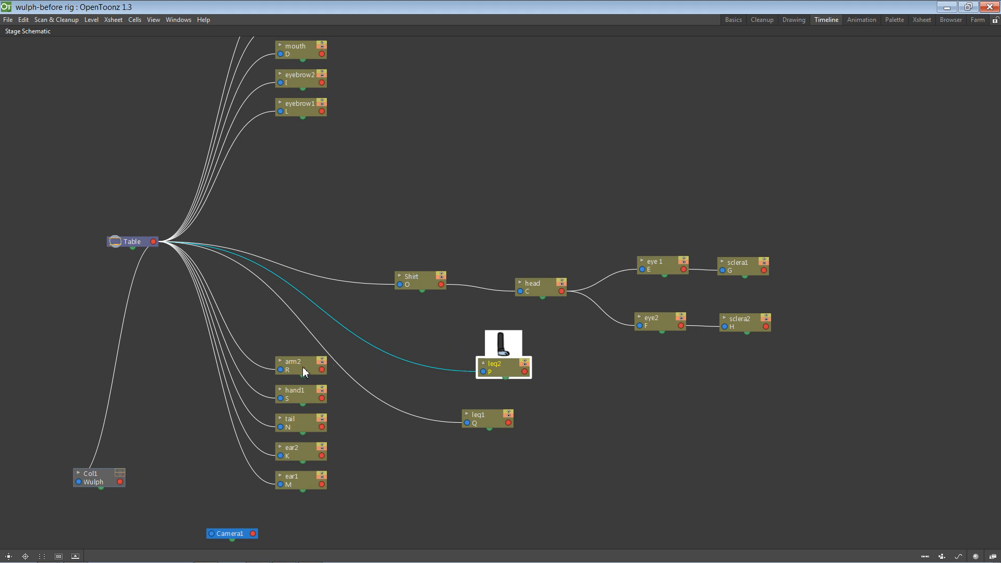
Step: Connect arm2 as a child of Shirt with room between the two nodes, and shift hand1 slightly out of its column
drag(300, 368, 348, 268)
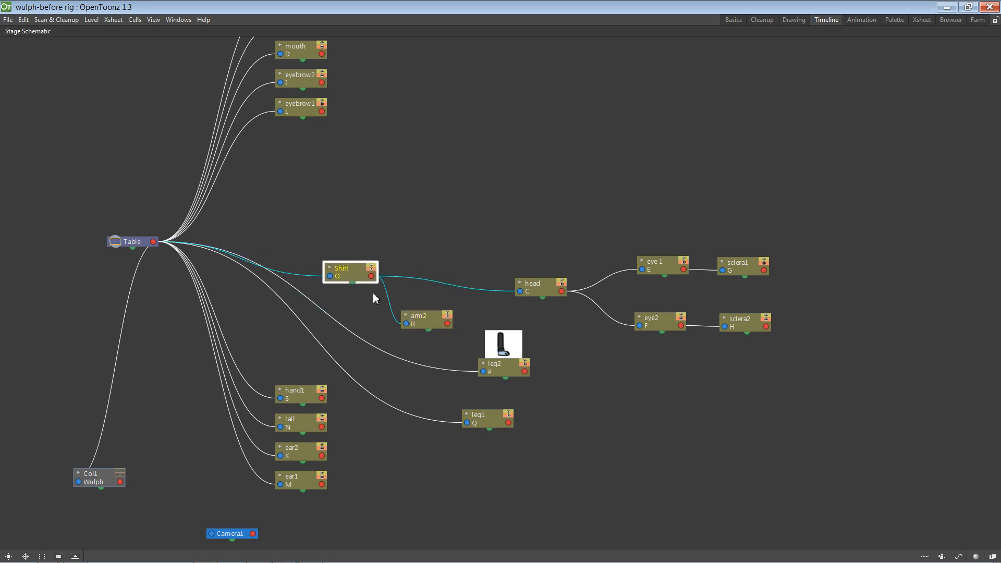
drag(428, 318, 443, 303)
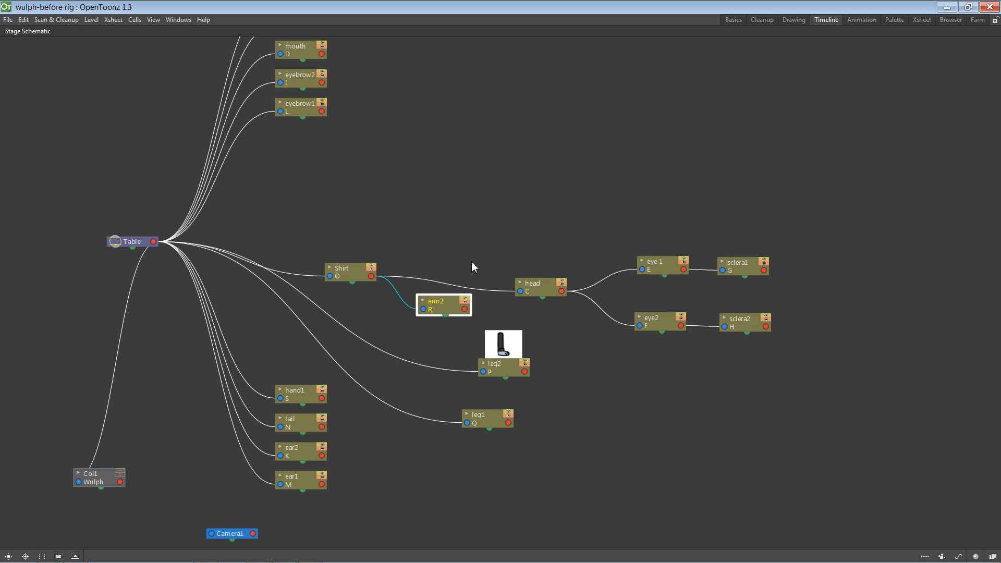
drag(298, 395, 318, 391)
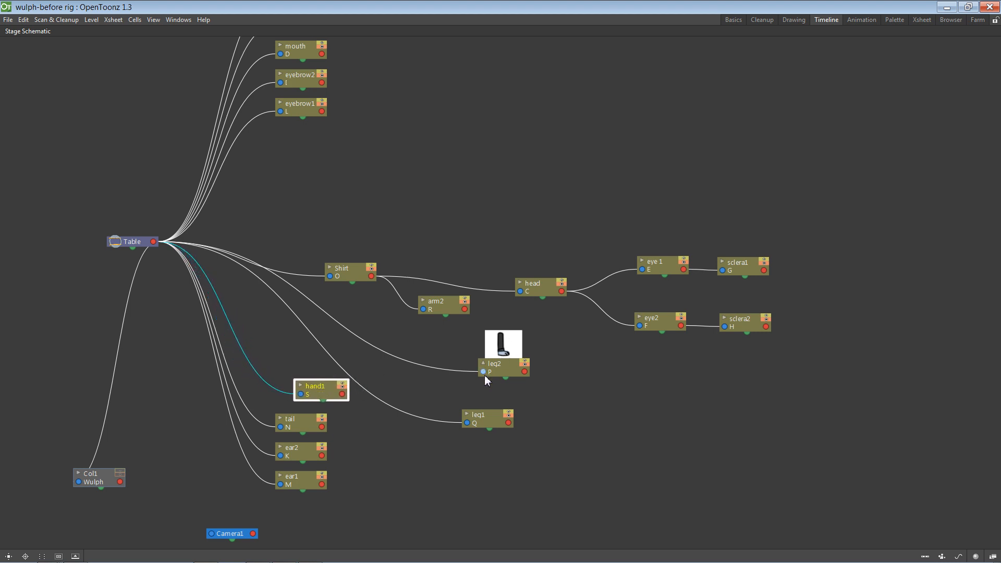
Step: Connect leg2 and leg1 as children of the Shirt node
drag(483, 371, 376, 280)
click(432, 360)
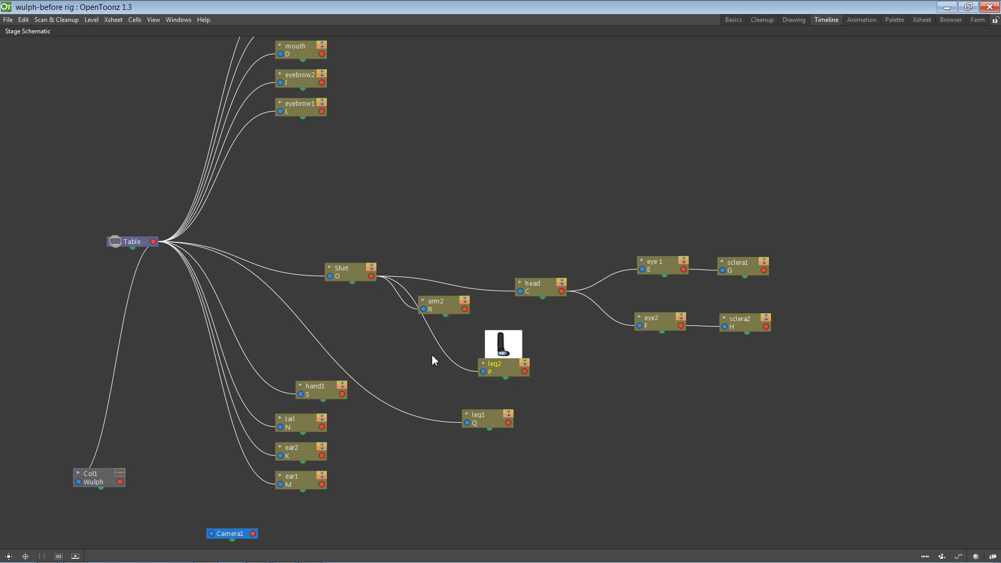
drag(471, 425, 372, 276)
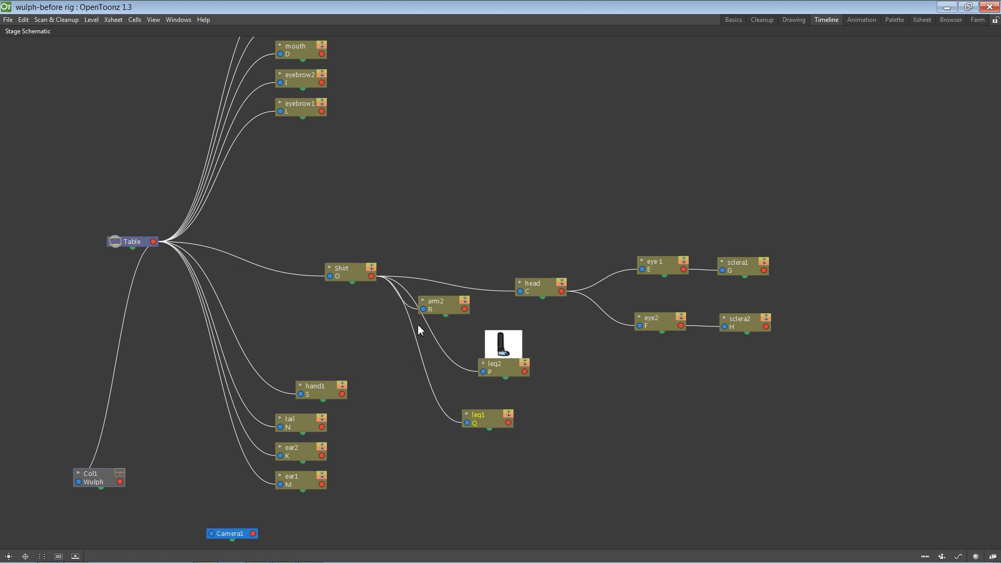
Step: Move arm2 above the Shirt-to-head link, and connect arm1 as a child of Shirt, placed directly above arm2
drag(453, 309, 452, 208)
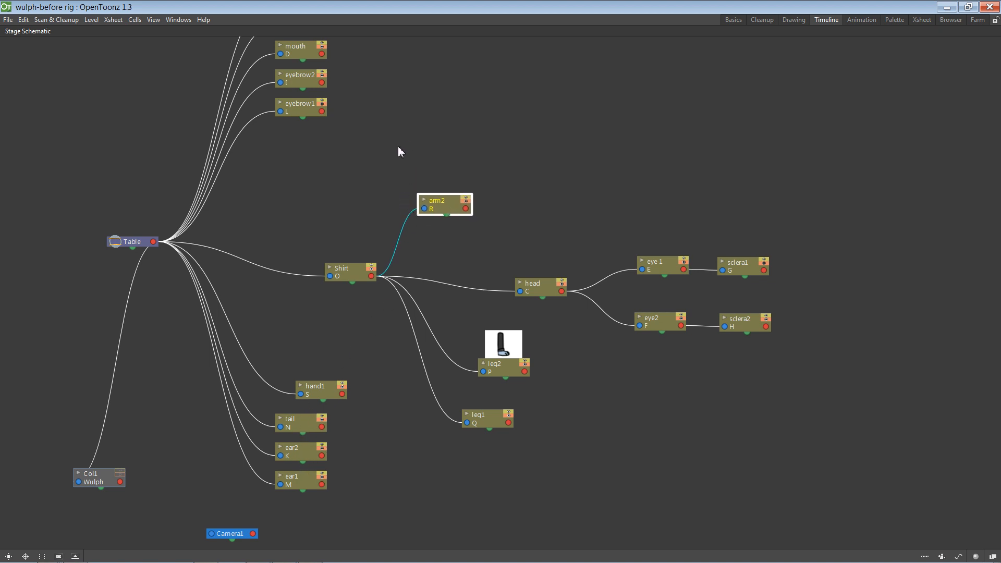
drag(405, 149, 352, 281)
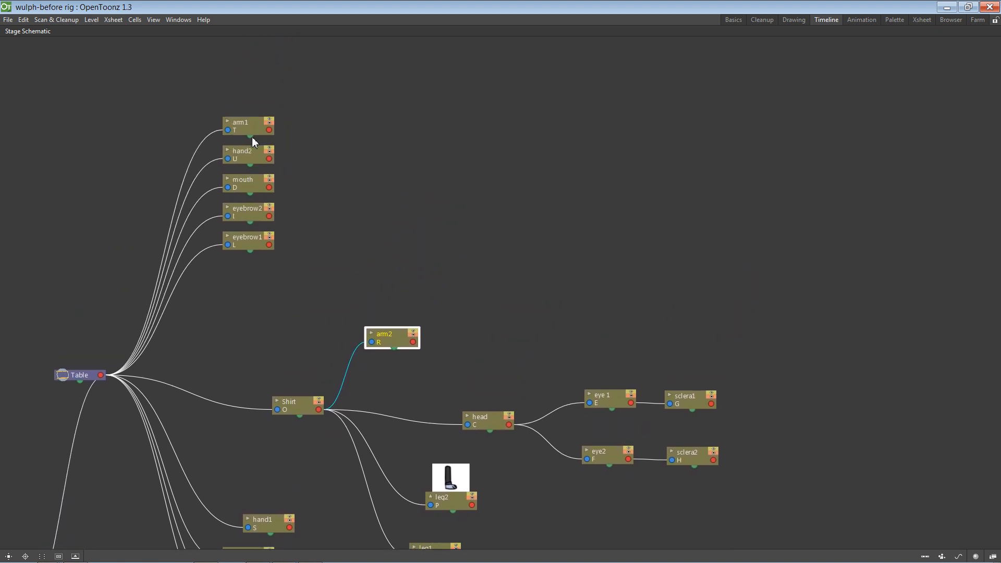
drag(252, 133, 320, 408)
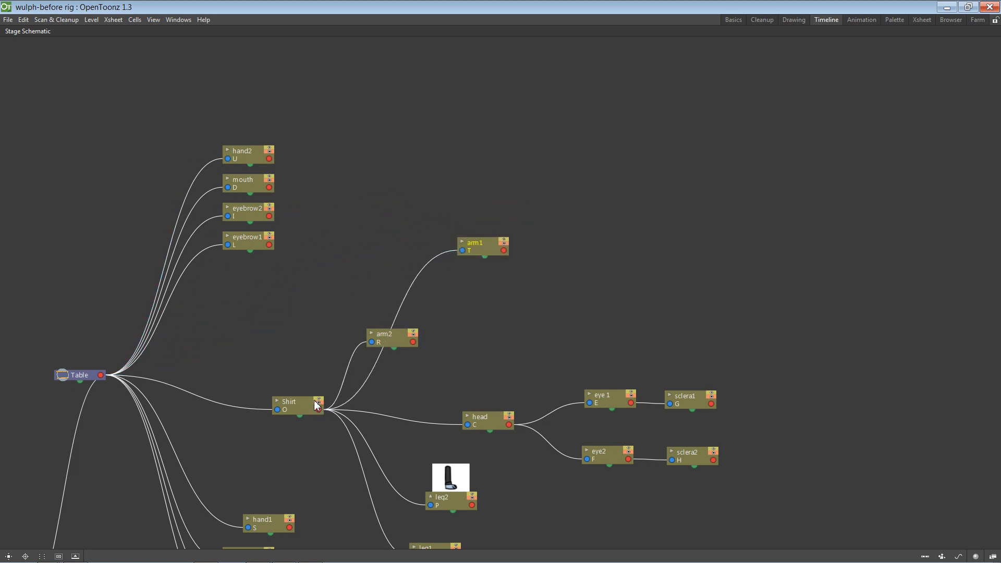
drag(488, 244, 482, 243)
drag(396, 253, 395, 281)
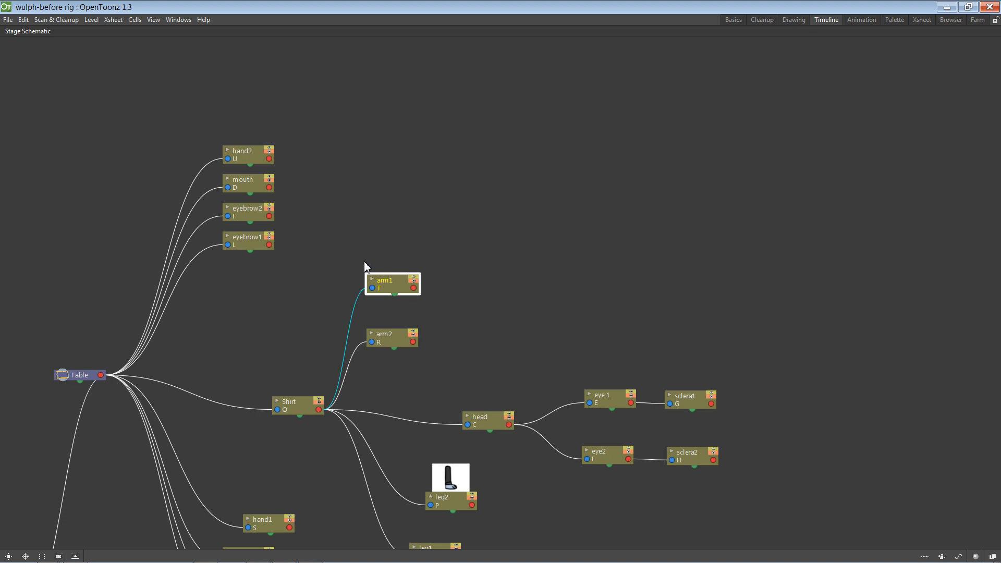
Step: Pull hand2 out beyond the arm nodes, preview the hand2 and arm2 thumbnails, and connect hand2 as a child of arm2
drag(572, 222, 626, 161)
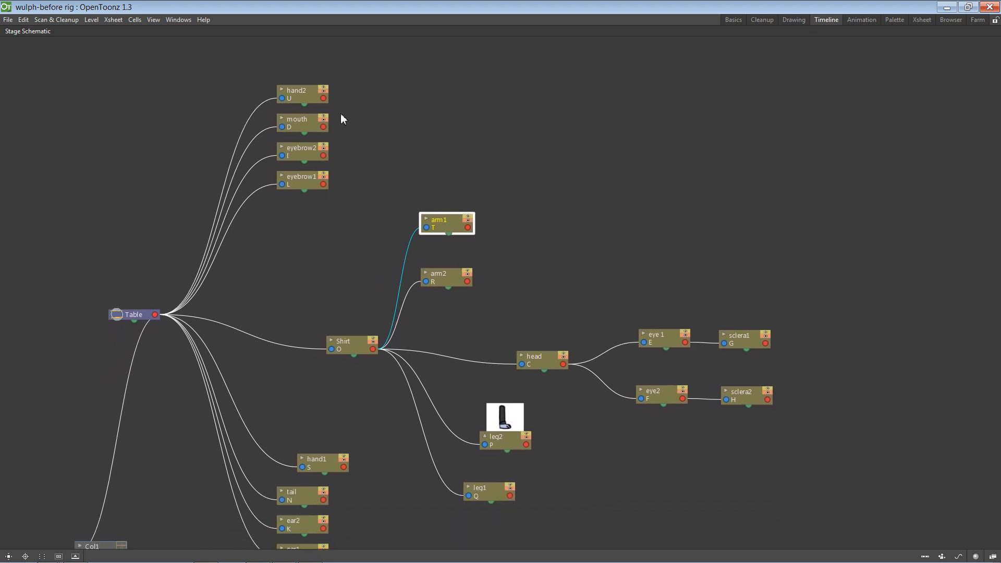
drag(279, 99, 623, 260)
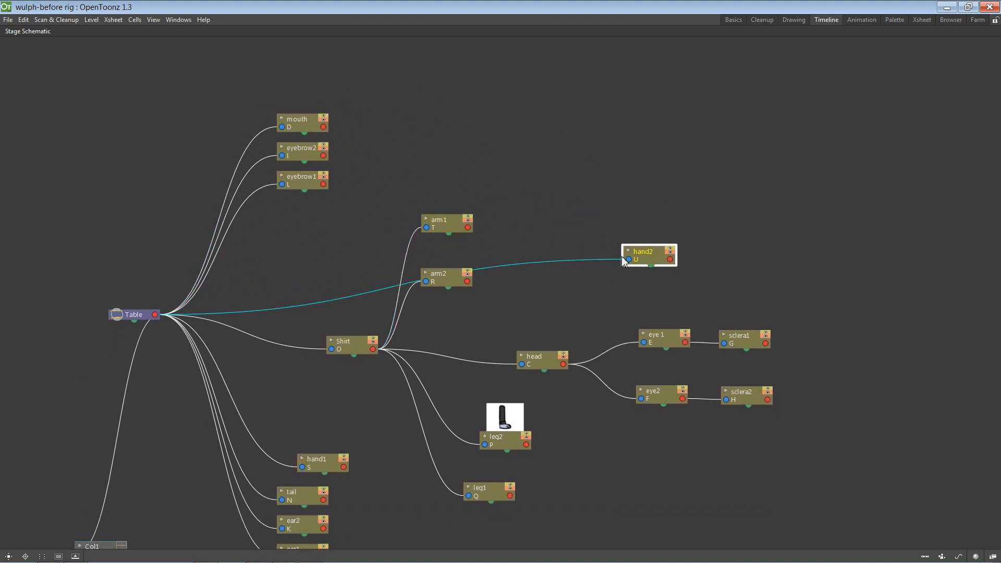
click(628, 251)
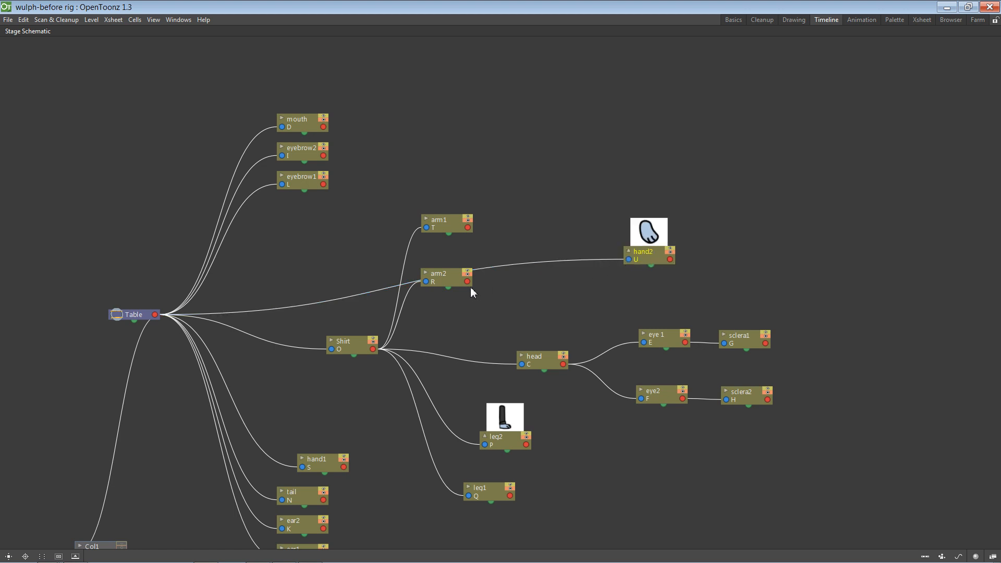
click(426, 273)
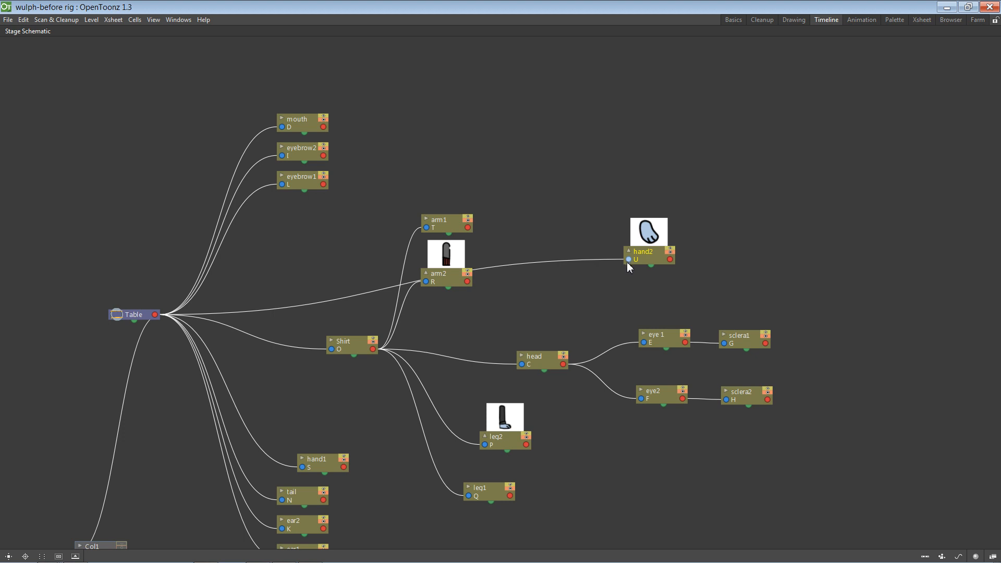
drag(629, 259, 467, 281)
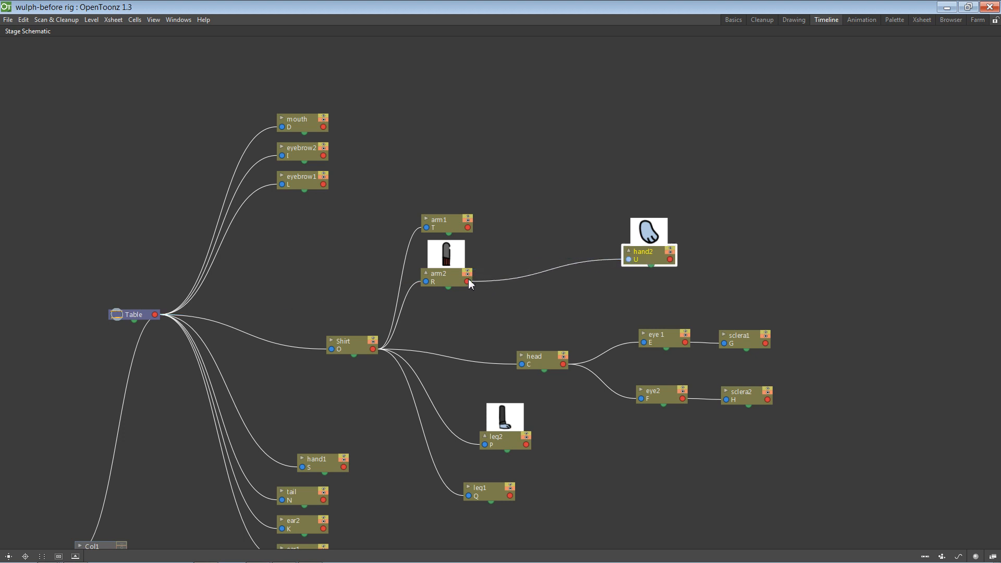
Step: Collapse the hand2 and arm2 thumbnails and move hand2 close beside arm2
click(629, 251)
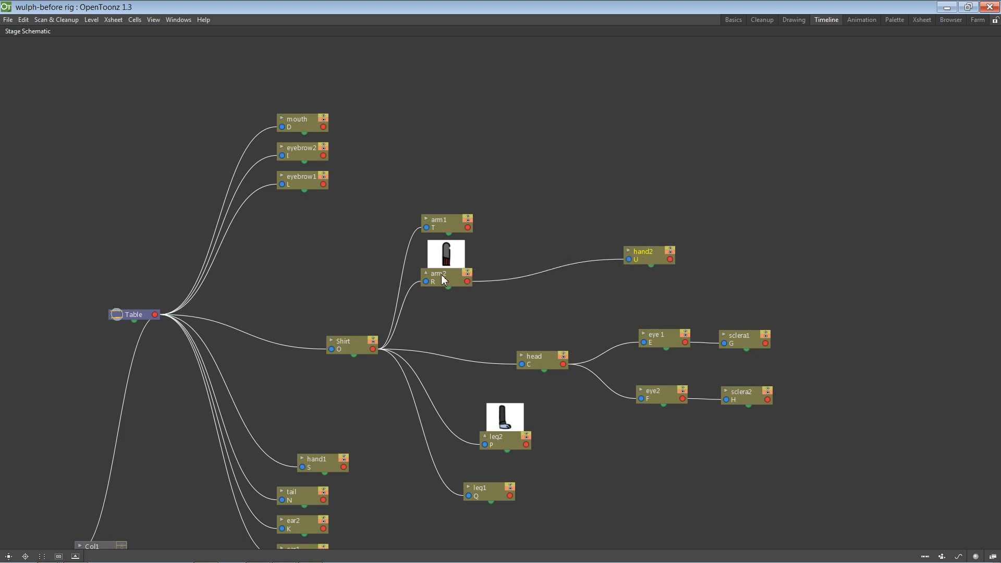
click(425, 273)
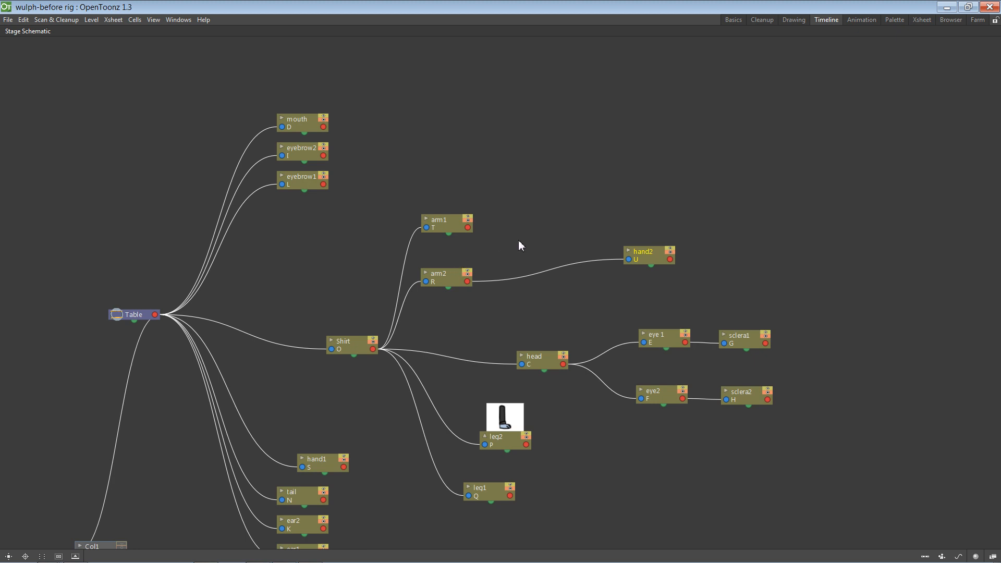
drag(641, 263, 549, 278)
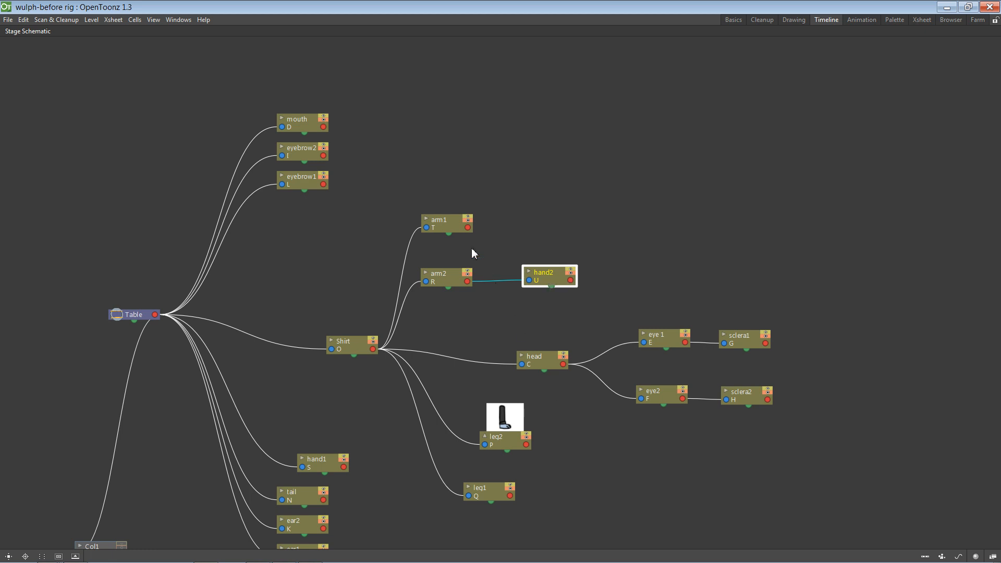
Step: Connect hand1 as a child of arm1, preview both thumbnails, and compare them with the character in the Drawing room
drag(446, 217, 452, 214)
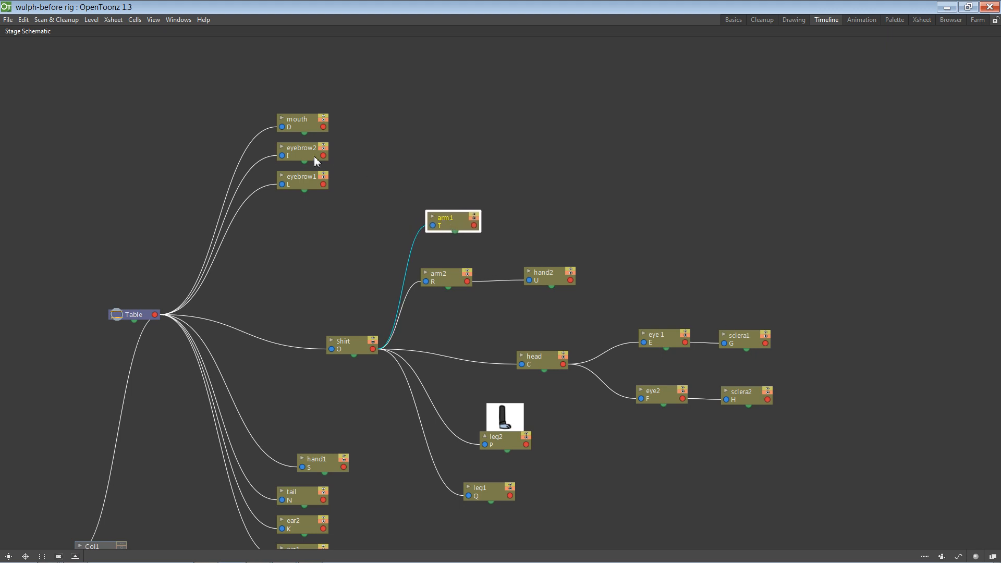
drag(323, 460, 474, 224)
click(433, 215)
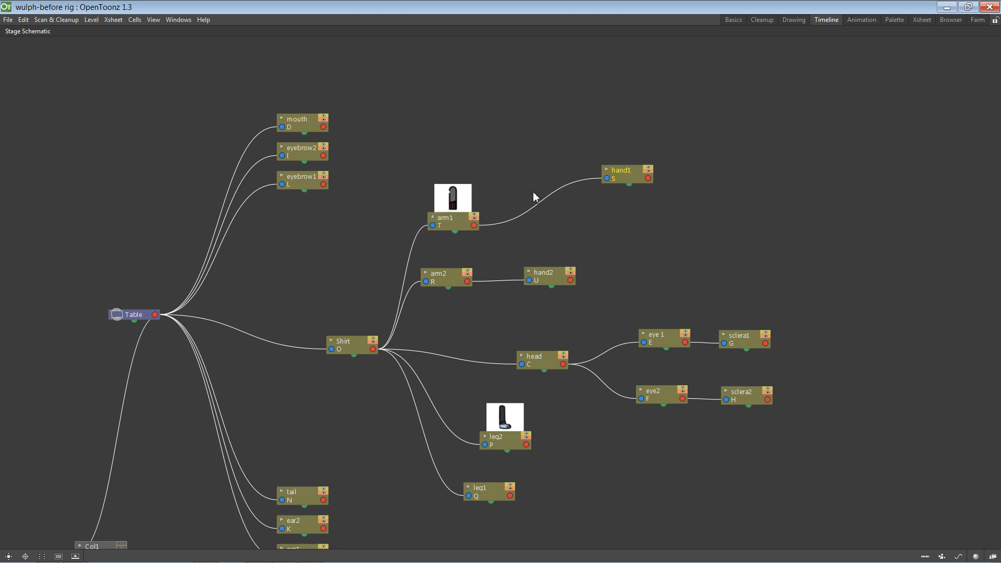
click(606, 170)
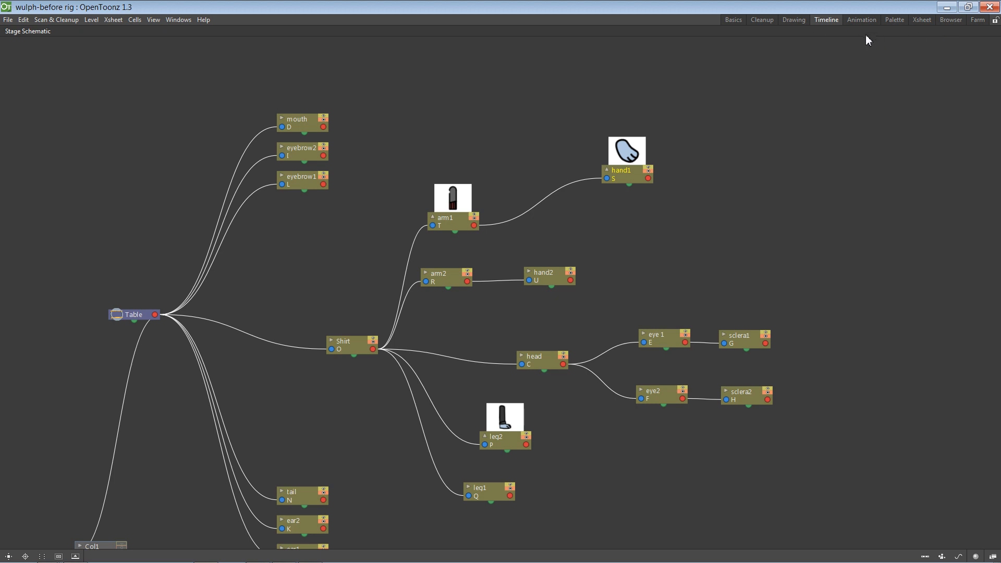
click(792, 22)
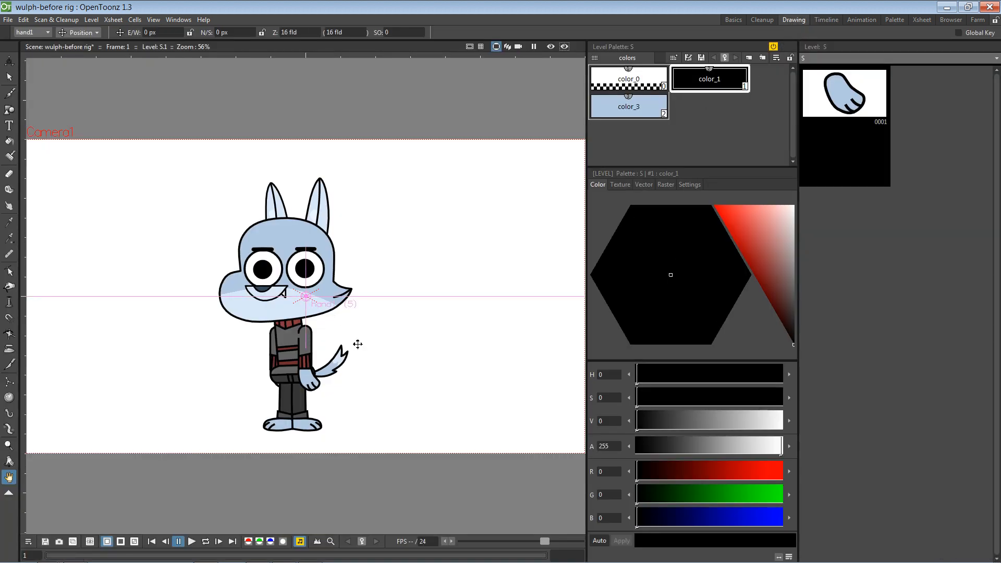
Step: Switch to the Animation room's Stage Schematic and connect tail as a child of Shirt, placing it below leg1
click(860, 19)
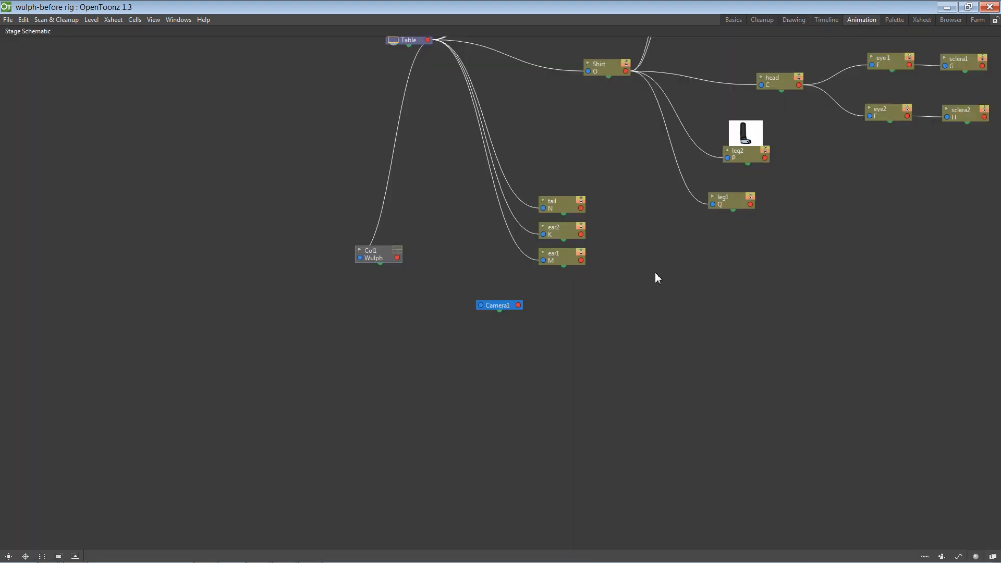
drag(655, 274, 573, 403)
drag(489, 358, 561, 221)
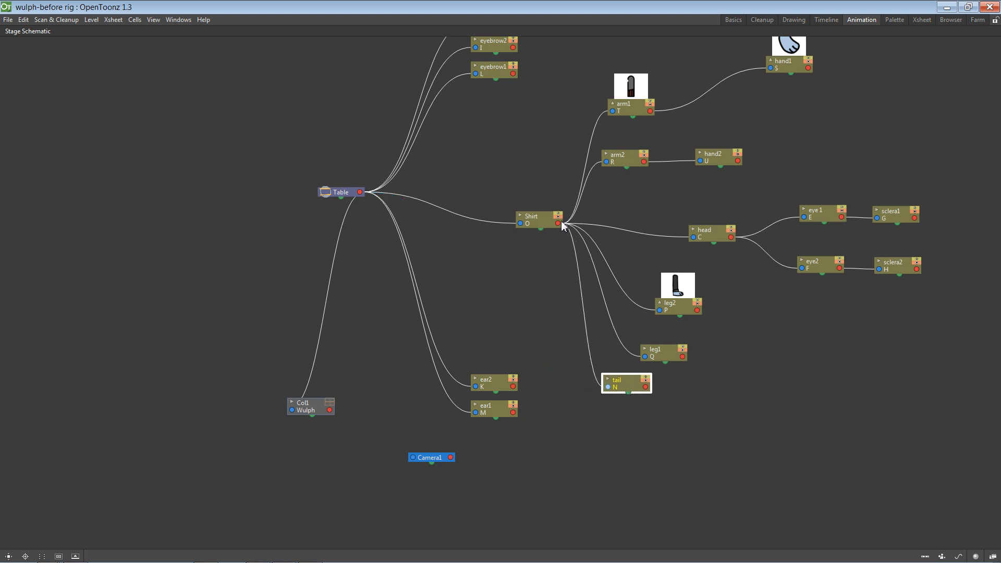
drag(625, 385, 654, 391)
Step: Connect ear2 and ear1 as children of head, placing them above the eye branch, and show ear2's thumbnail
drag(501, 386, 734, 235)
click(905, 154)
drag(474, 404, 731, 237)
drag(512, 298, 486, 316)
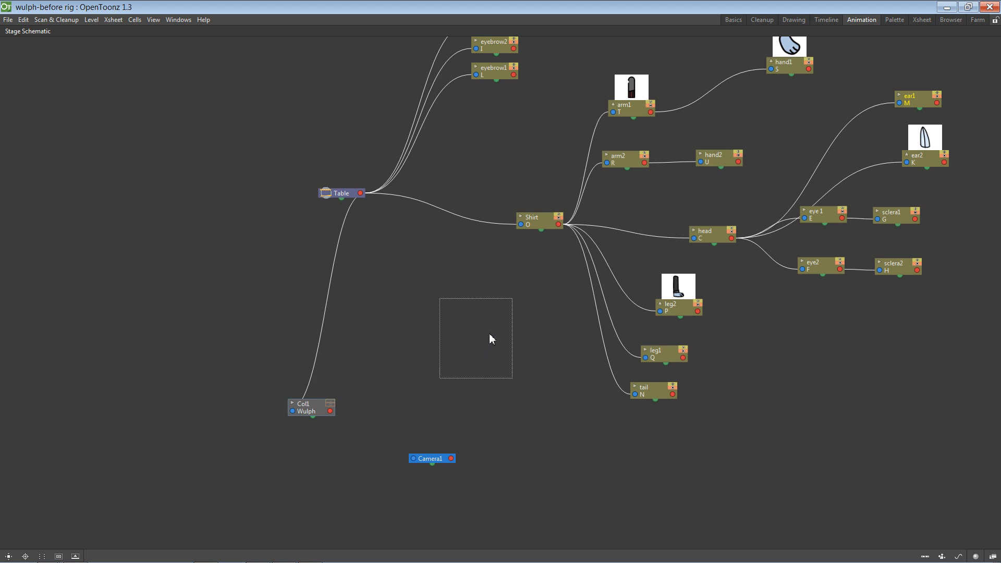
Step: Connect eyebrow1, eyebrow2 and mouth as children of head, stacking the three nodes above ear1
drag(513, 322, 381, 396)
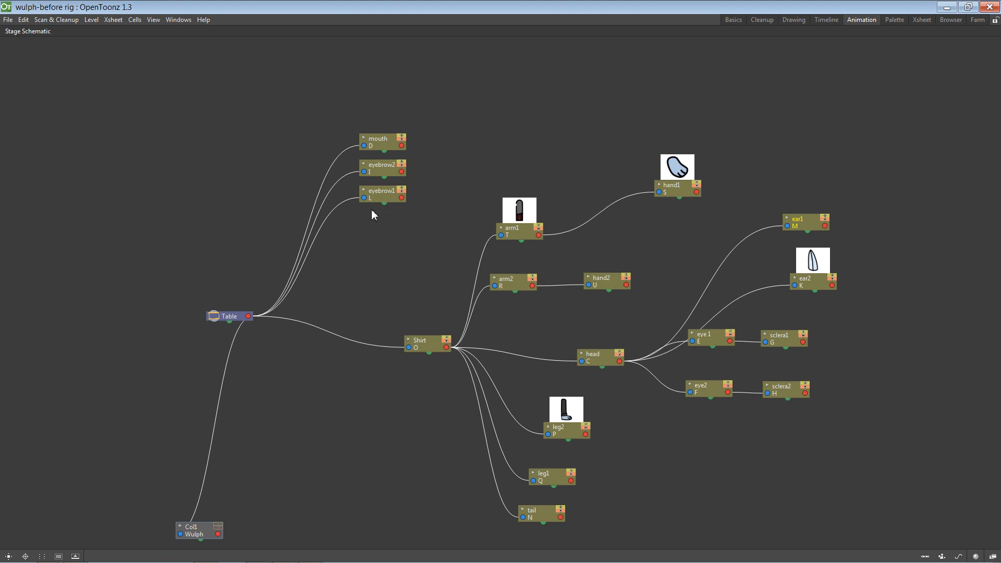
click(364, 198)
drag(369, 196, 709, 220)
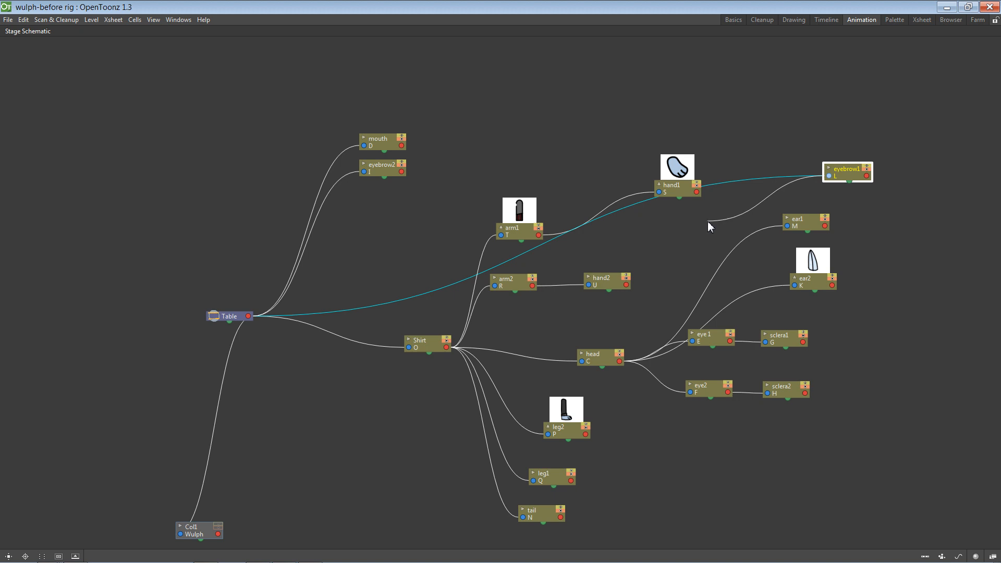
drag(707, 221, 620, 360)
click(626, 332)
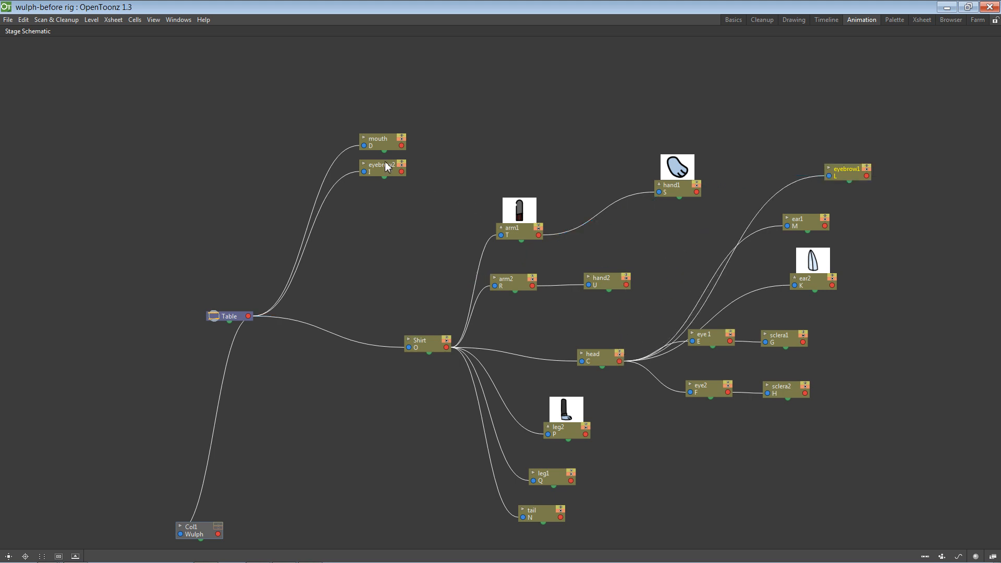
drag(385, 166, 619, 359)
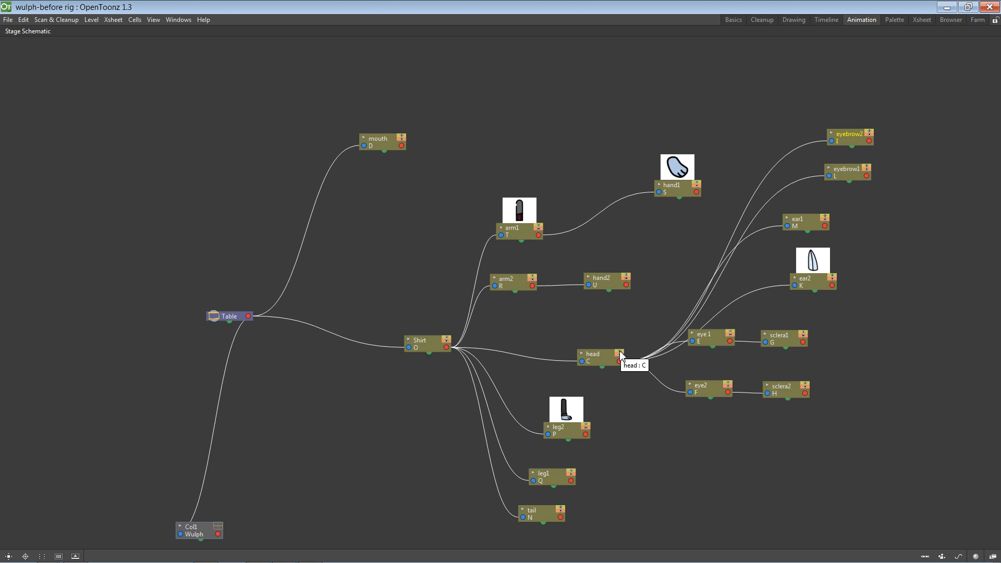
drag(380, 140, 619, 361)
Step: Collapse the arm1 and hand1 thumbnails and tidy the arm branches, raising arm1, moving hand1 beside it, and nudging hand2 under hand1
click(500, 228)
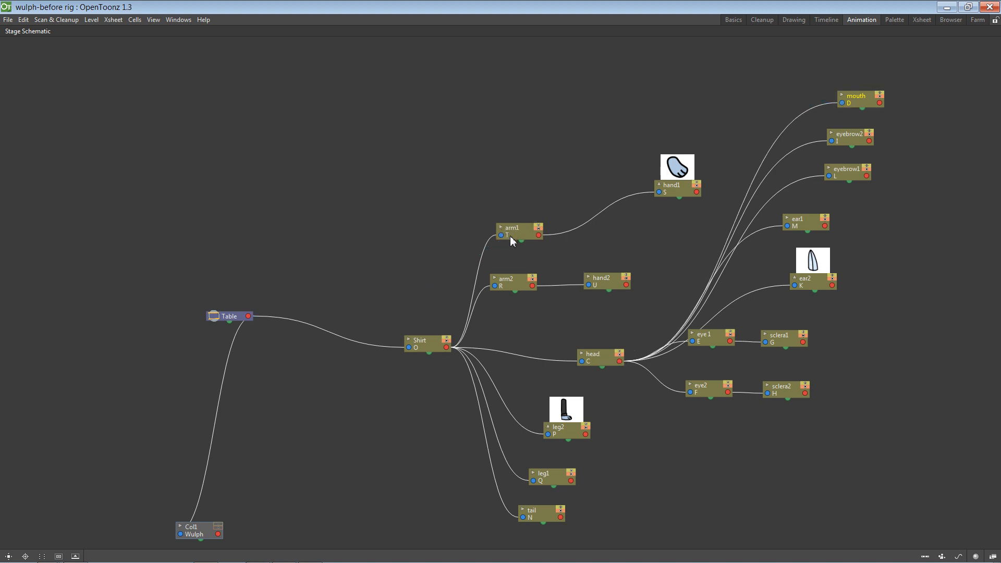
drag(516, 235, 514, 197)
click(660, 185)
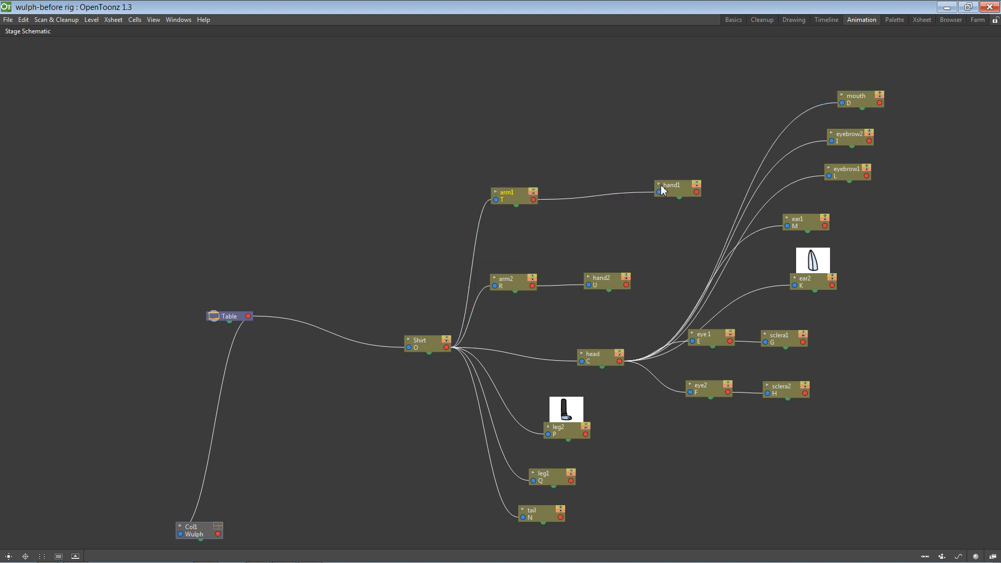
drag(679, 190, 619, 196)
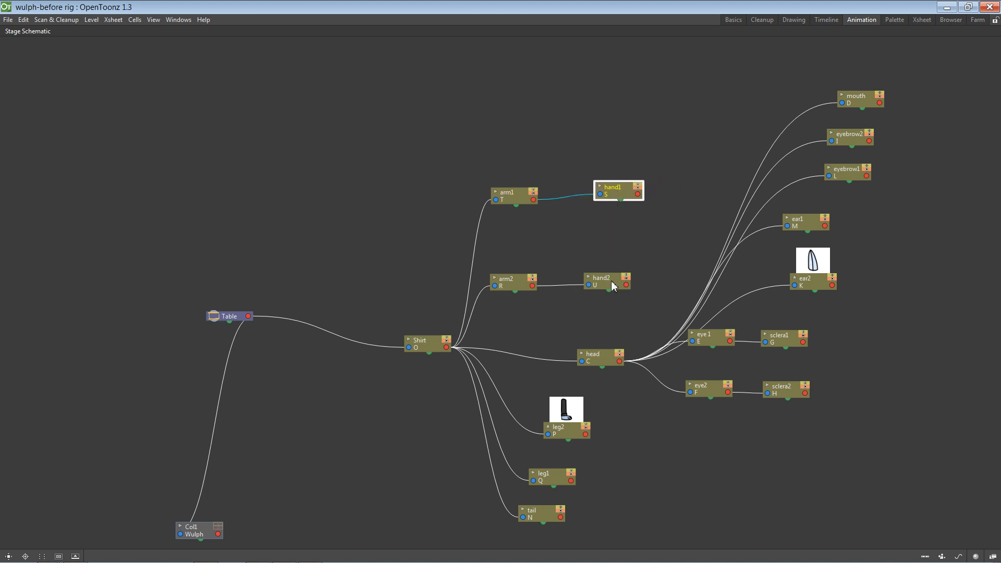
drag(617, 284, 625, 279)
Step: Lower eye1 to line up with head, and shift mouth, eyebrow2 and eyebrow1 together closer to the head branch
drag(698, 341, 701, 358)
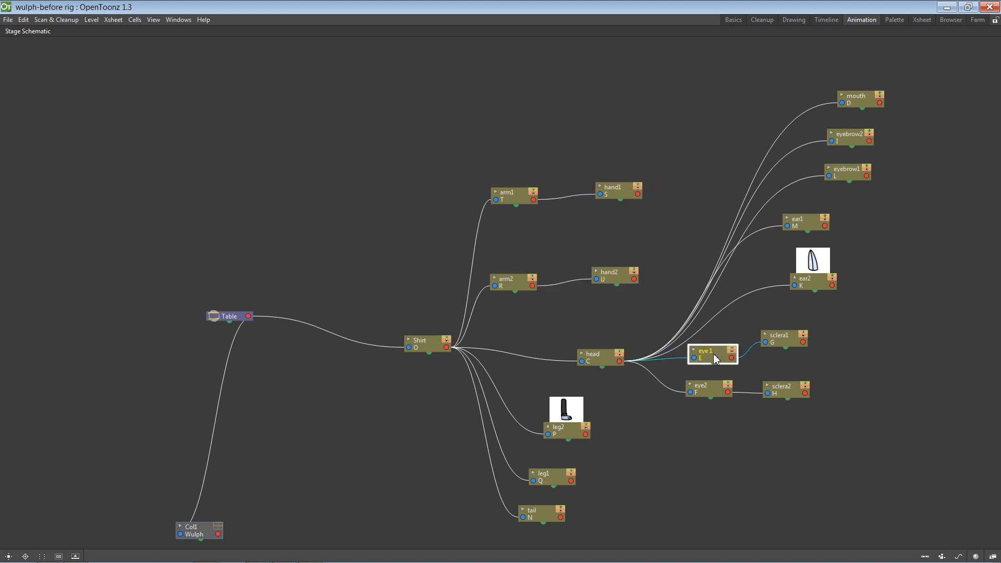
drag(928, 62, 836, 183)
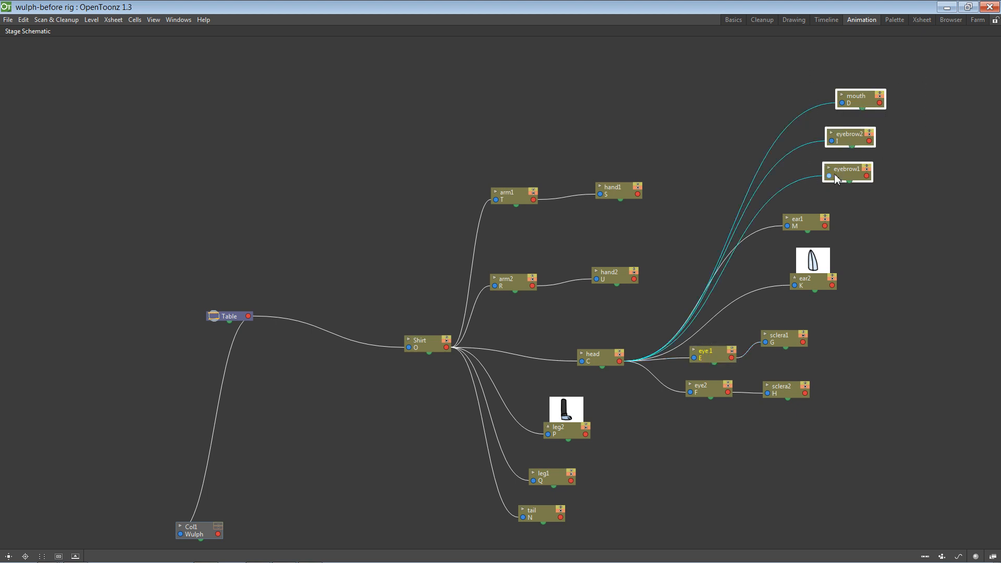
drag(851, 148, 787, 147)
click(317, 154)
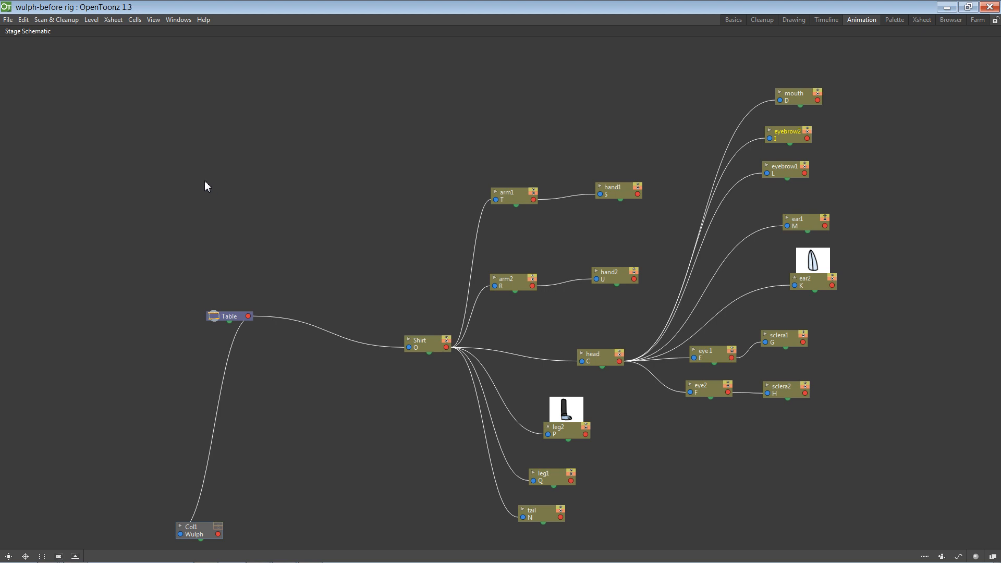
Step: Move the Camera1 node above the arm branches and raise the Shirt node slightly
scroll(604, 250, down, 2)
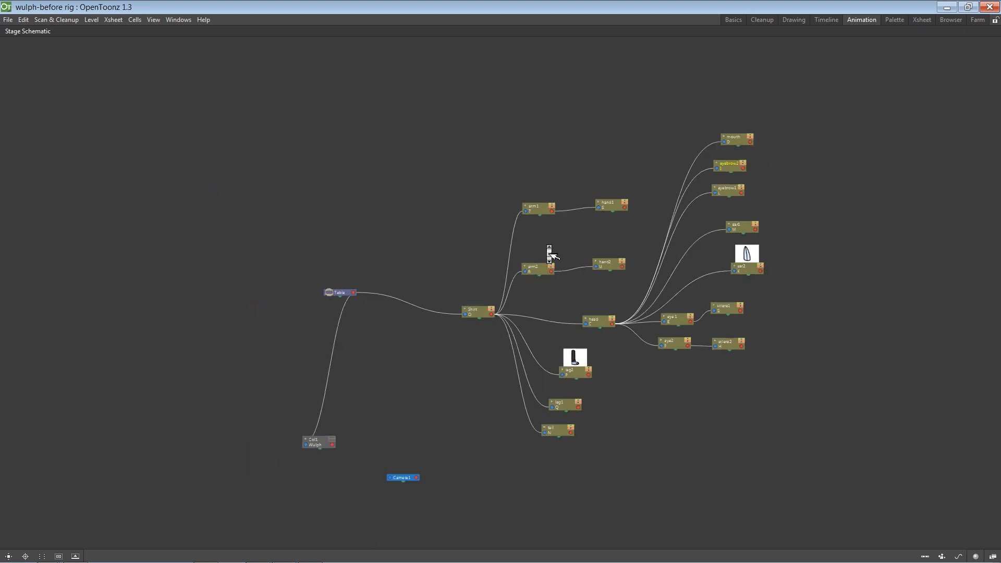
scroll(443, 324, up, 1)
drag(399, 495, 395, 89)
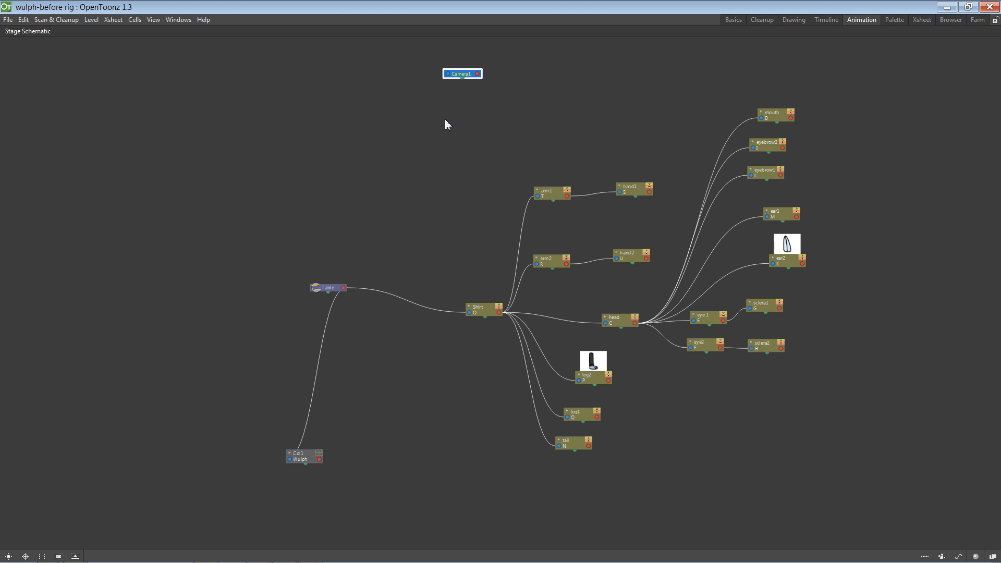
drag(466, 311, 458, 300)
drag(464, 74, 549, 86)
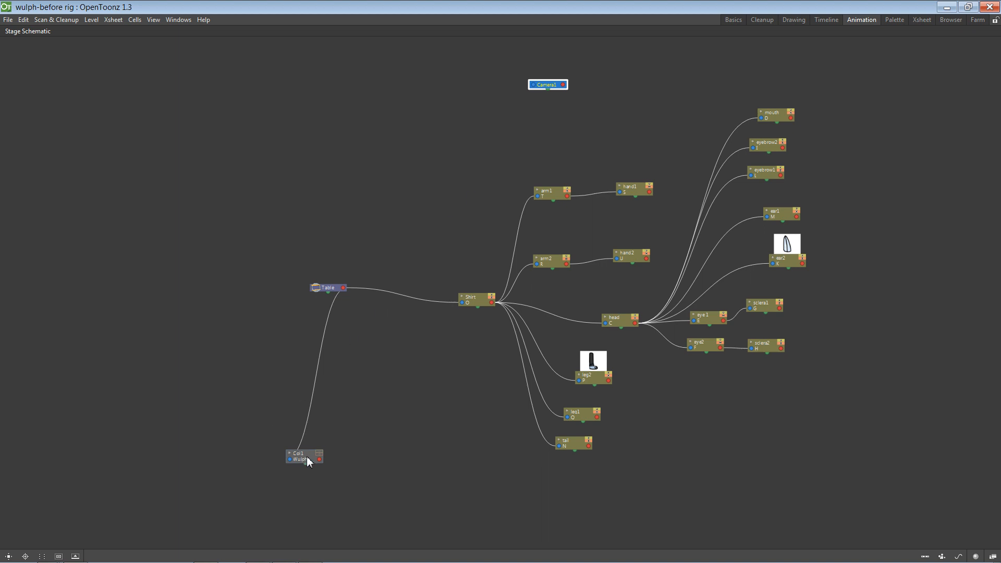
Step: Move the Col1 (Wulph) node up from below the hierarchy to sit just under Table's output link
drag(307, 461, 374, 317)
click(383, 214)
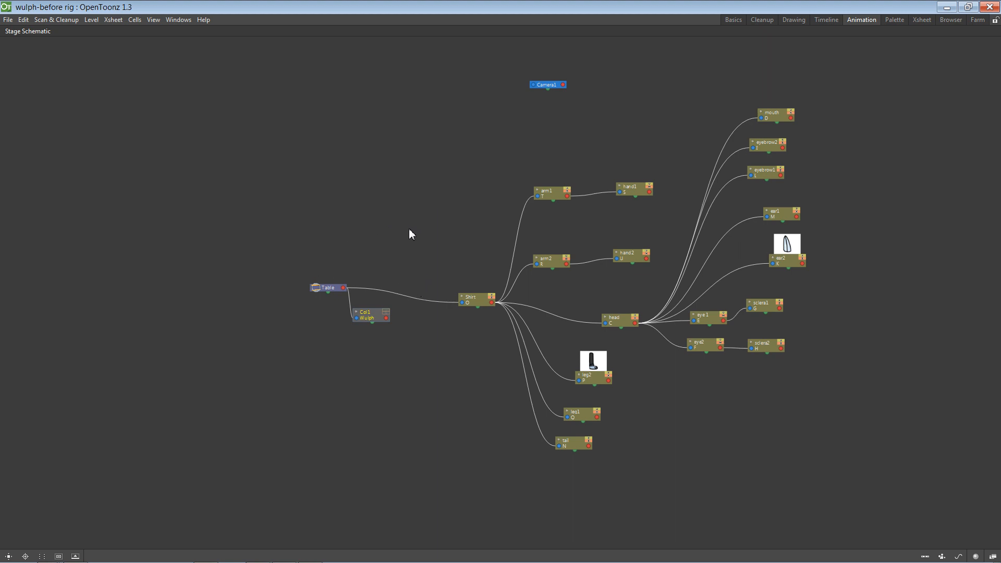
key(ctrl+p)
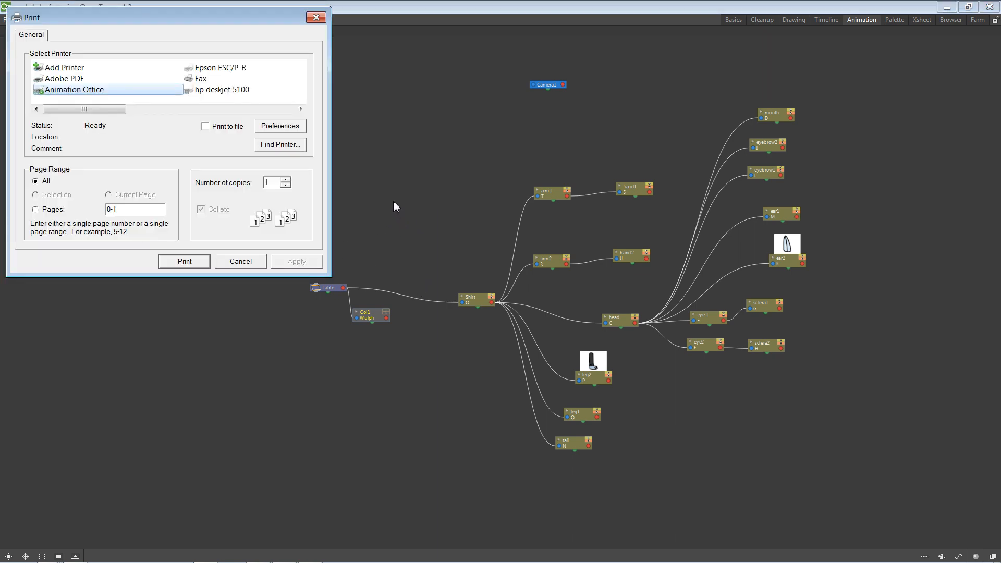
click(319, 20)
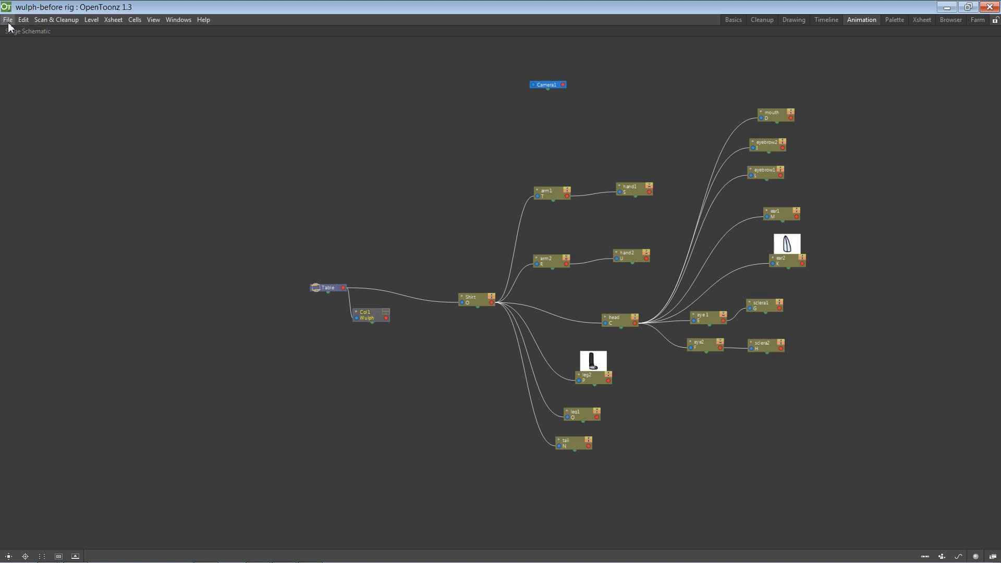
Step: Automatically reorder all schematic nodes and collapse the ear2 and leg2 thumbnails that overlap neighbouring nodes
click(42, 556)
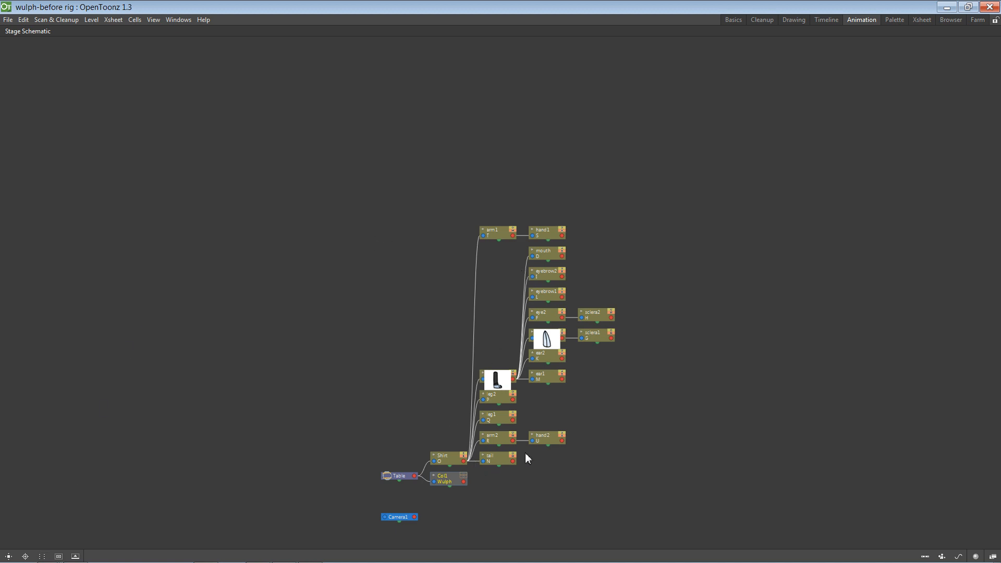
drag(625, 439, 607, 318)
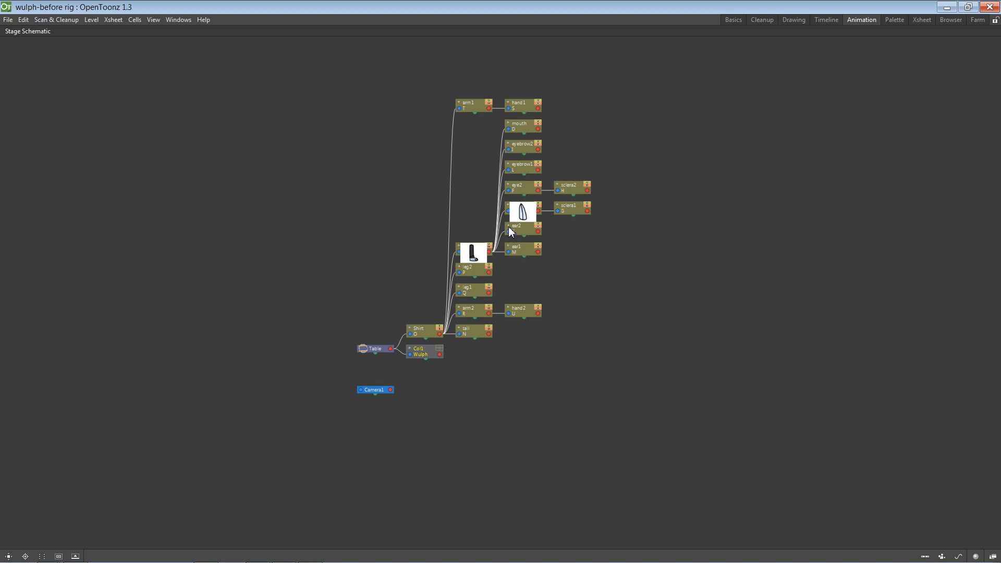
click(459, 102)
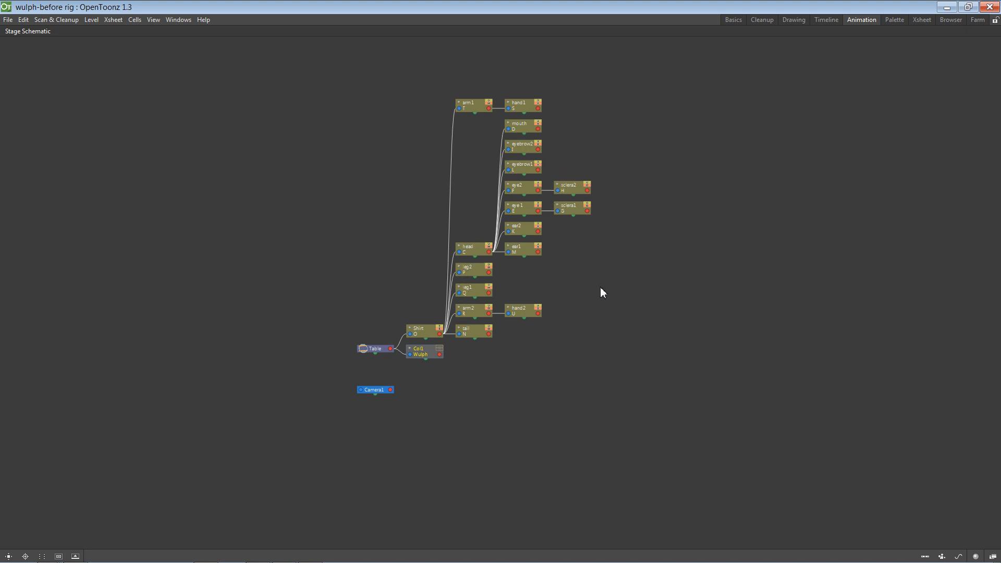
Step: Select the sclera1 node, focus the schematic on it, and expand the thumbnails of all nodes
drag(559, 202, 580, 213)
click(25, 556)
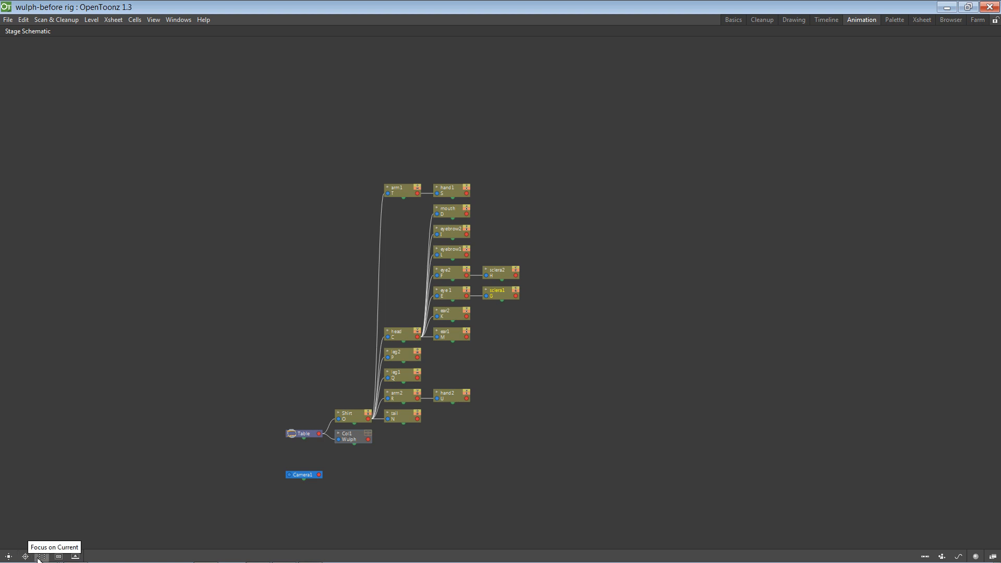
click(75, 557)
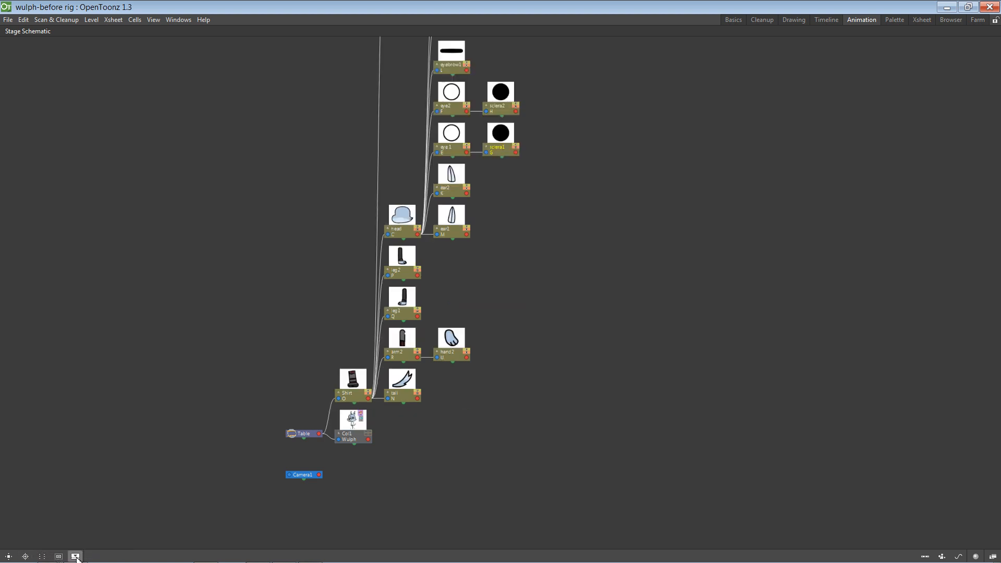
drag(604, 151, 651, 290)
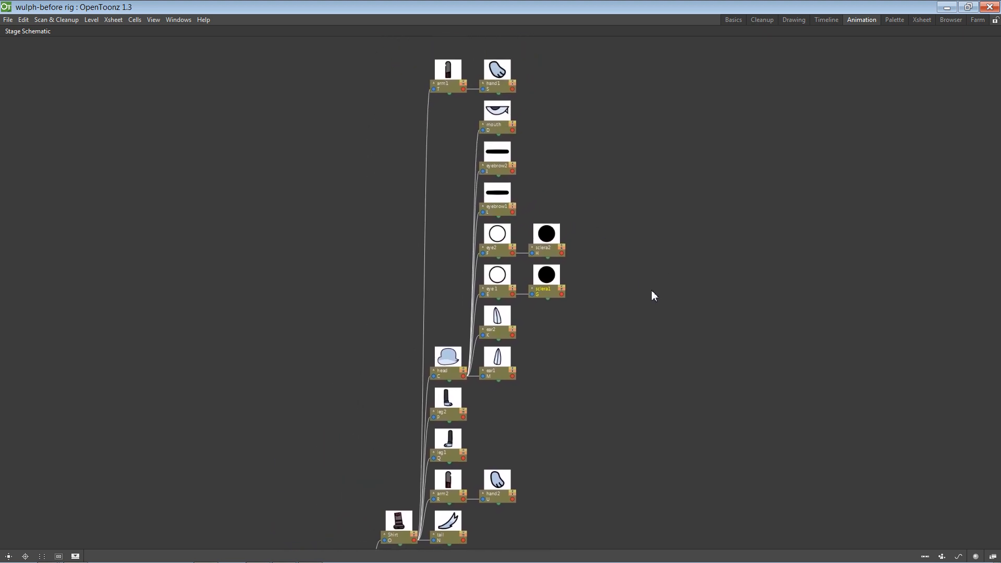
Step: Switch to the Timeline room and restore the maximized Stage Schematic so the full room layout shows
click(733, 19)
click(826, 20)
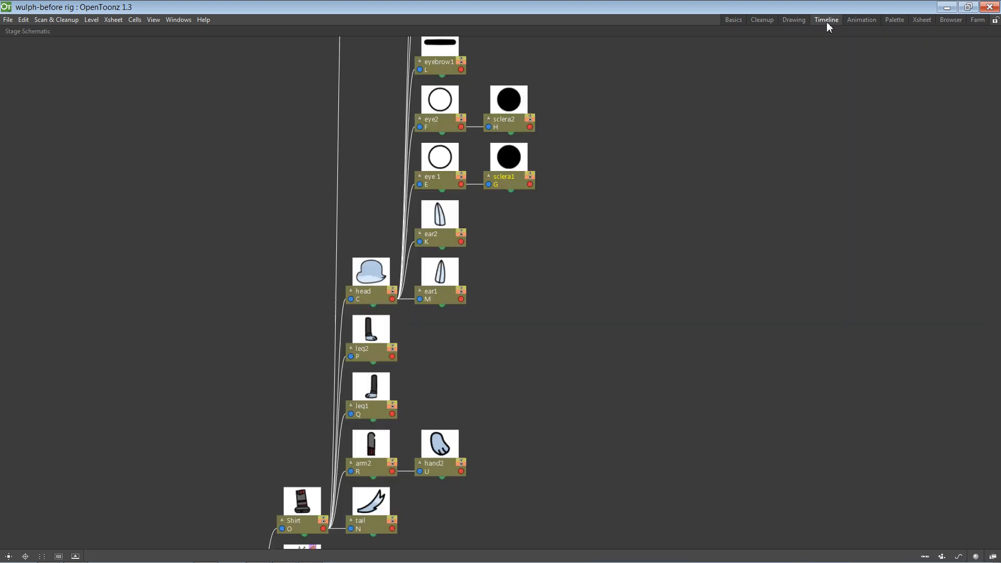
key(grave)
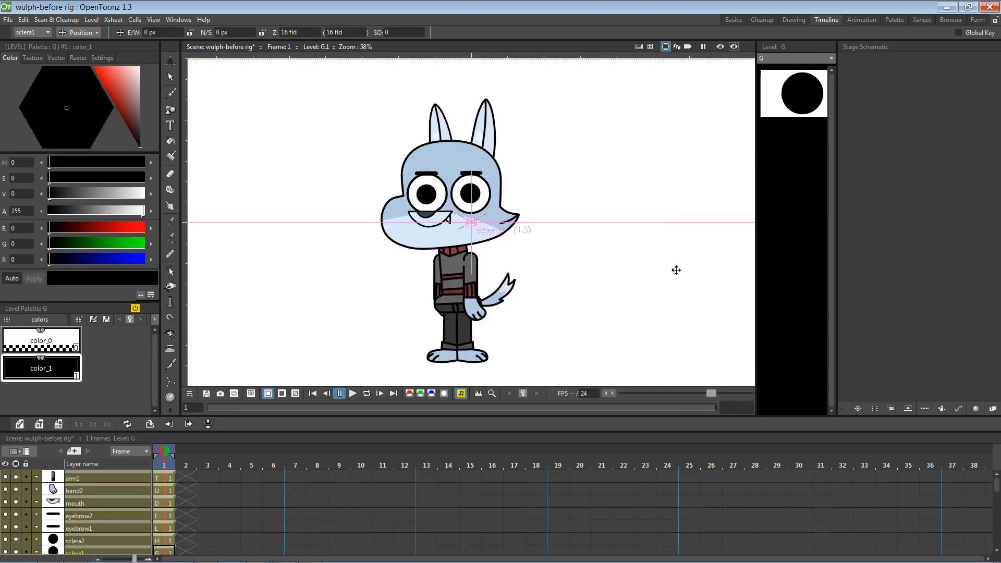